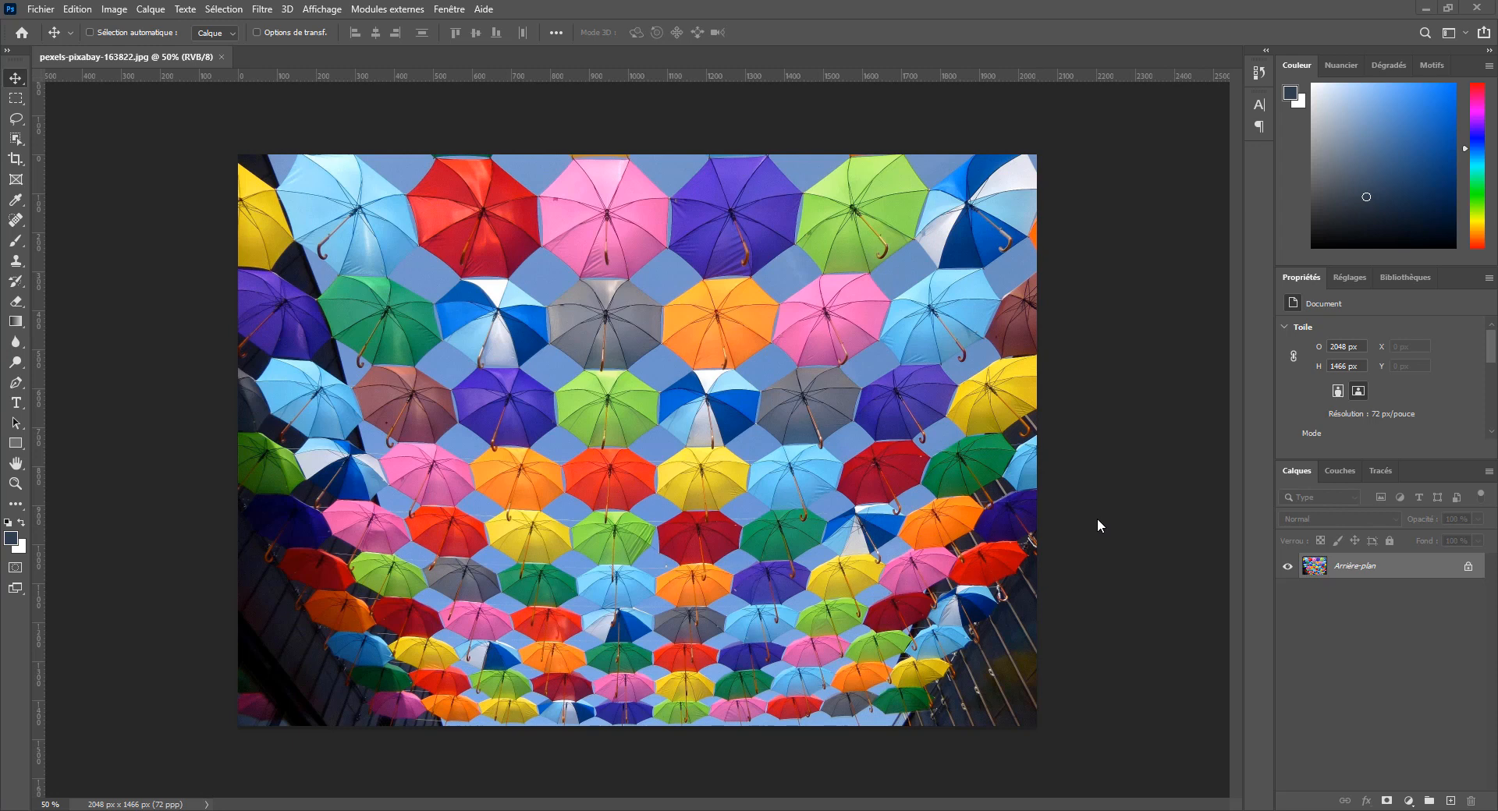
Draw a rectangle about 2146 by 502 px filled with 000000 as a band across the middle of the photo.
{"action": "key", "text": "u"}
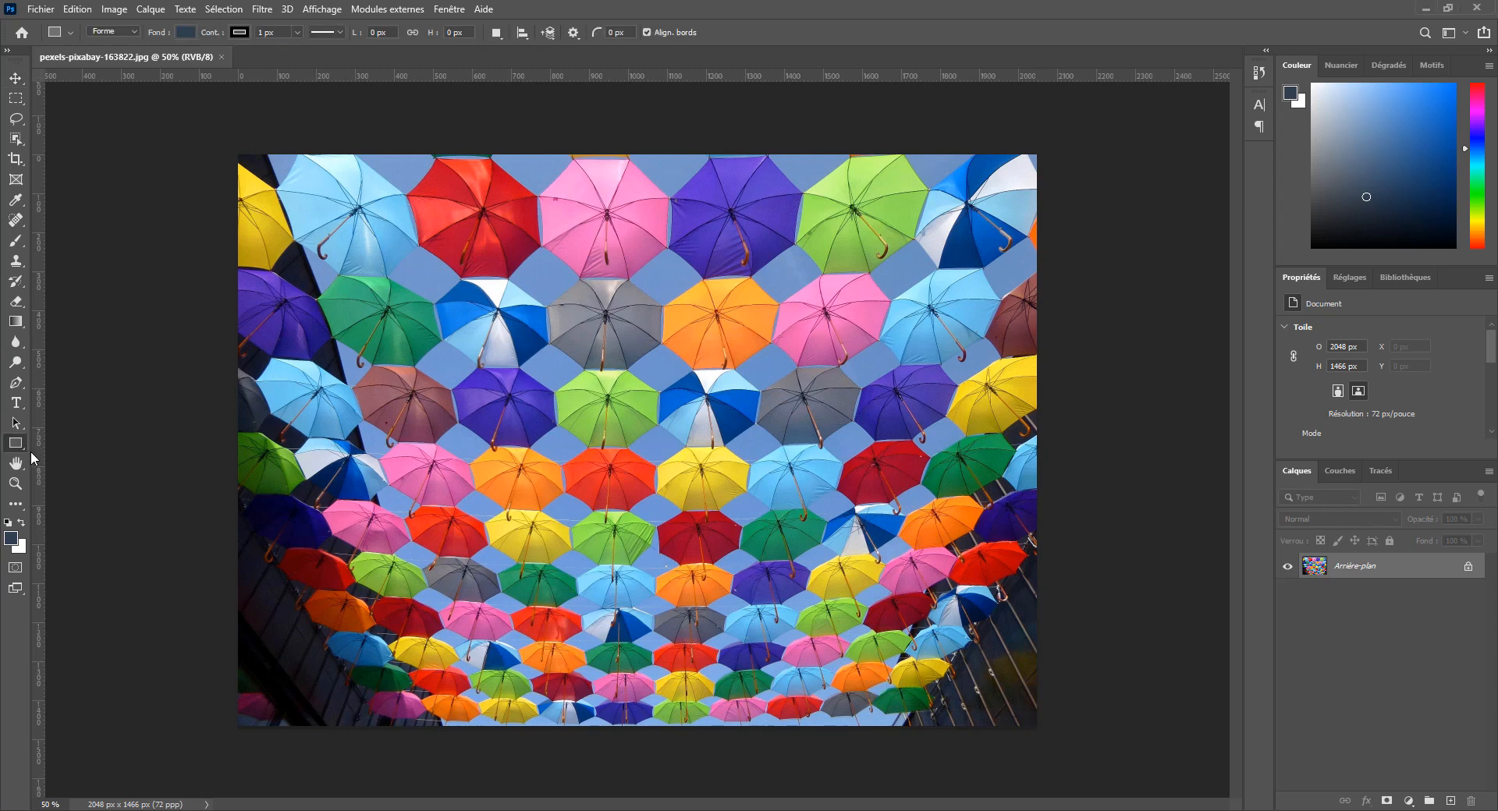
{"action": "left_click_drag", "start_coordinate": [229, 354], "coordinate": [1065, 547]}
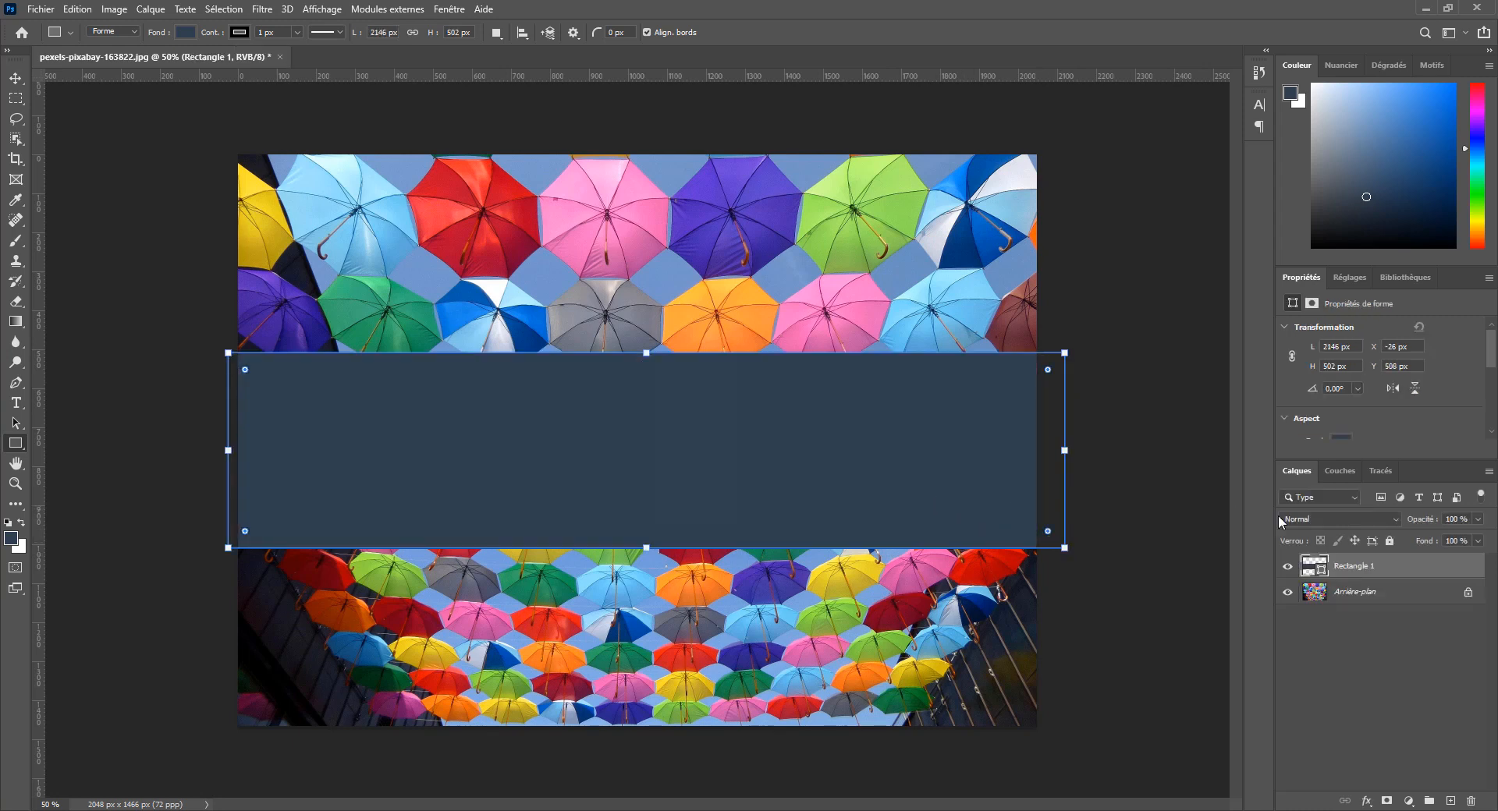
{"action": "double_click", "coordinate": [1316, 567]}
{"action": "type", "text": "000000"}
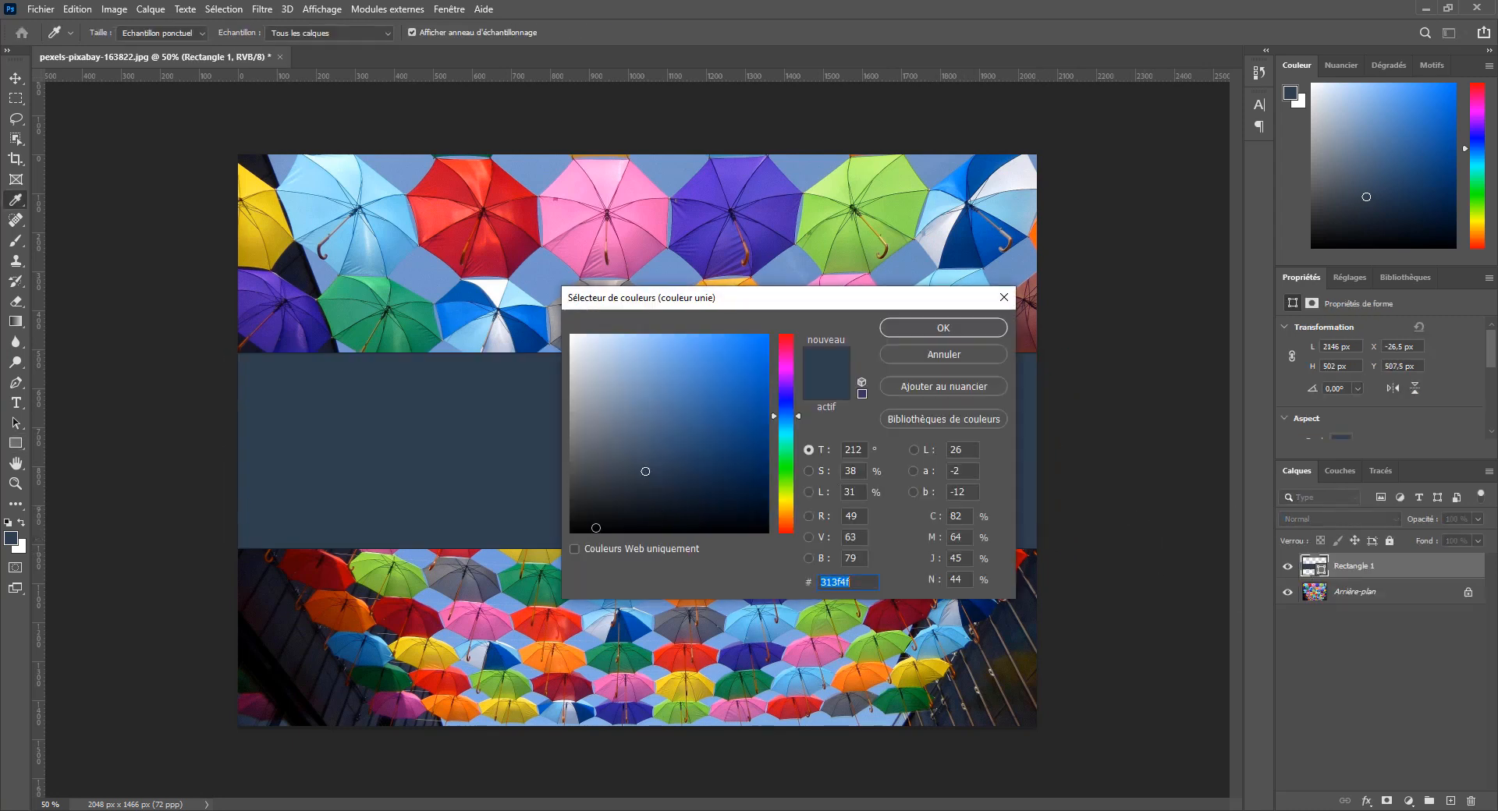
{"action": "left_click", "coordinate": [940, 328]}
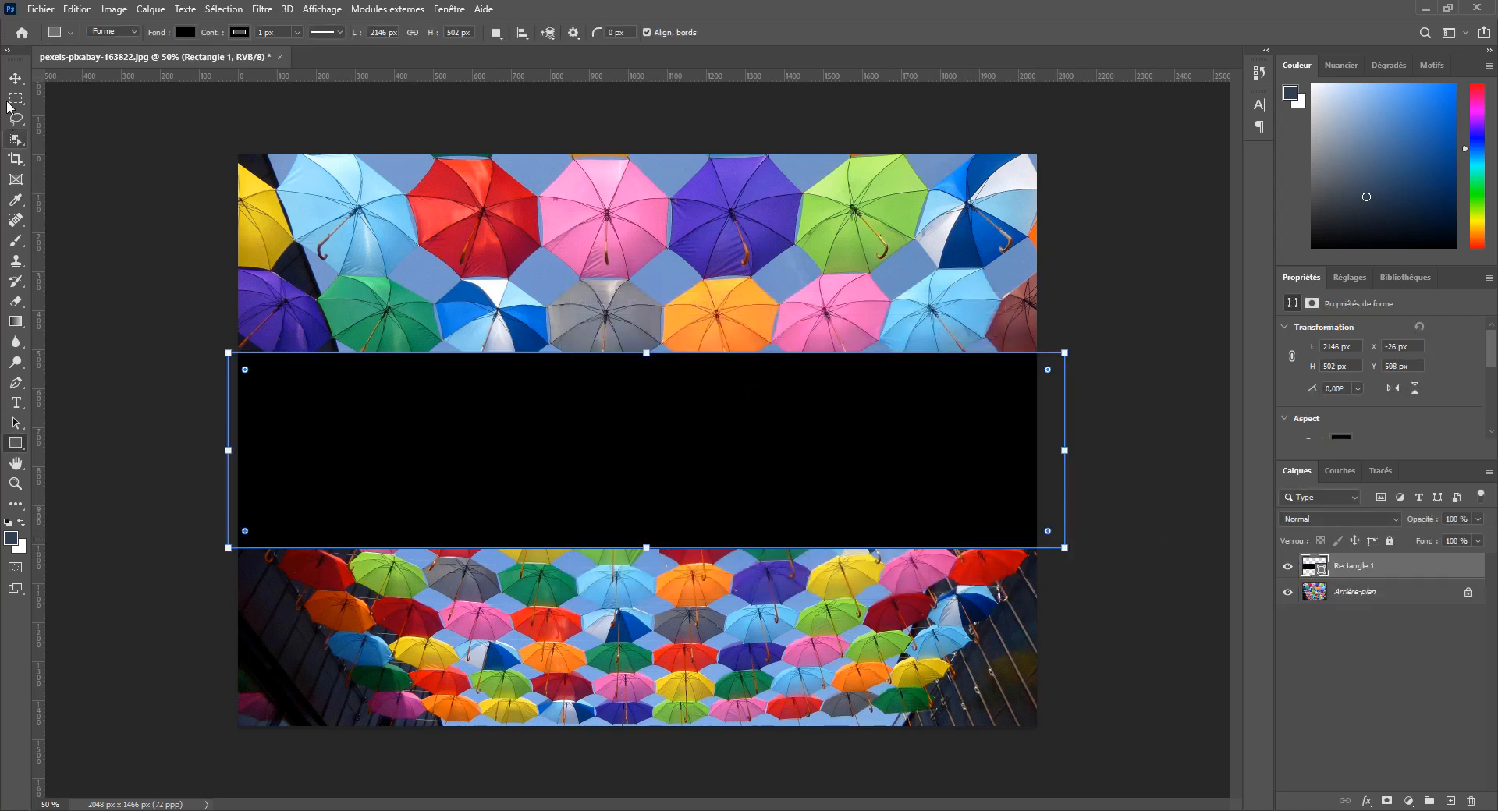
{"action": "key", "text": "v"}
{"action": "left_click_drag", "start_coordinate": [558, 465], "coordinate": [549, 456]}
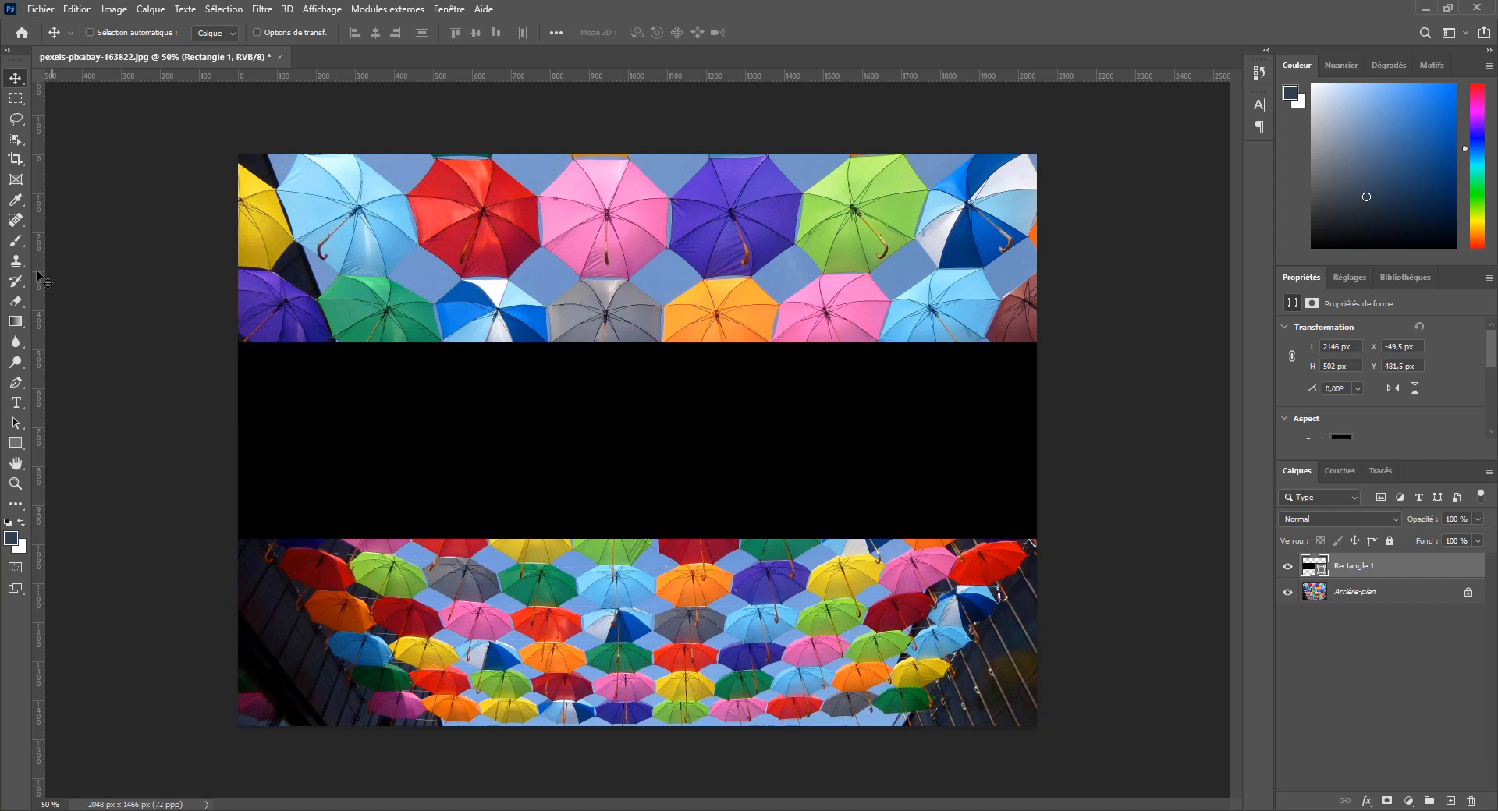
Add the text UMBRELLA in Montserrat Black at 36 px and place it in the middle of the black band.
{"action": "left_click", "coordinate": [17, 403]}
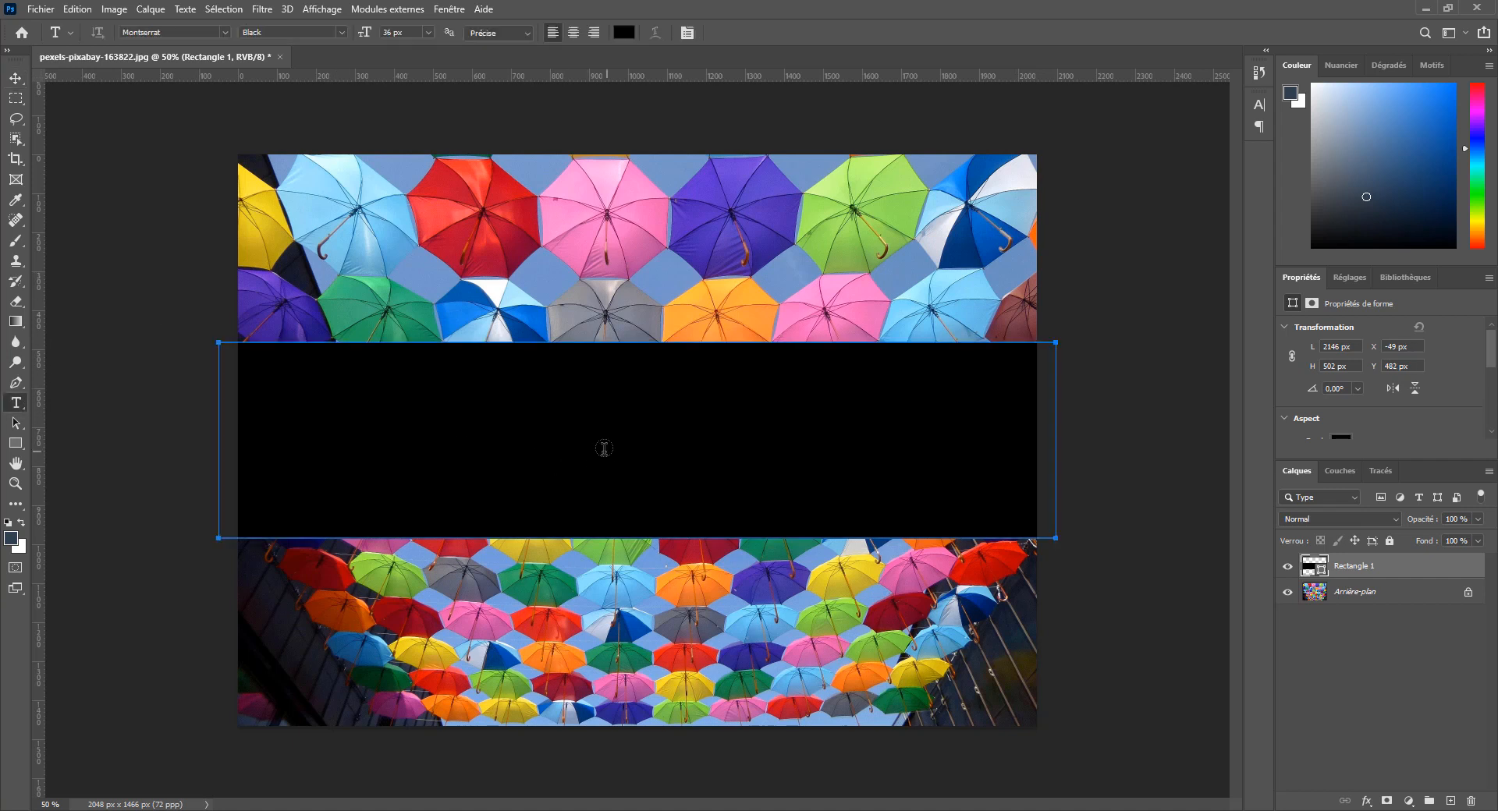
{"action": "left_click", "coordinate": [512, 283]}
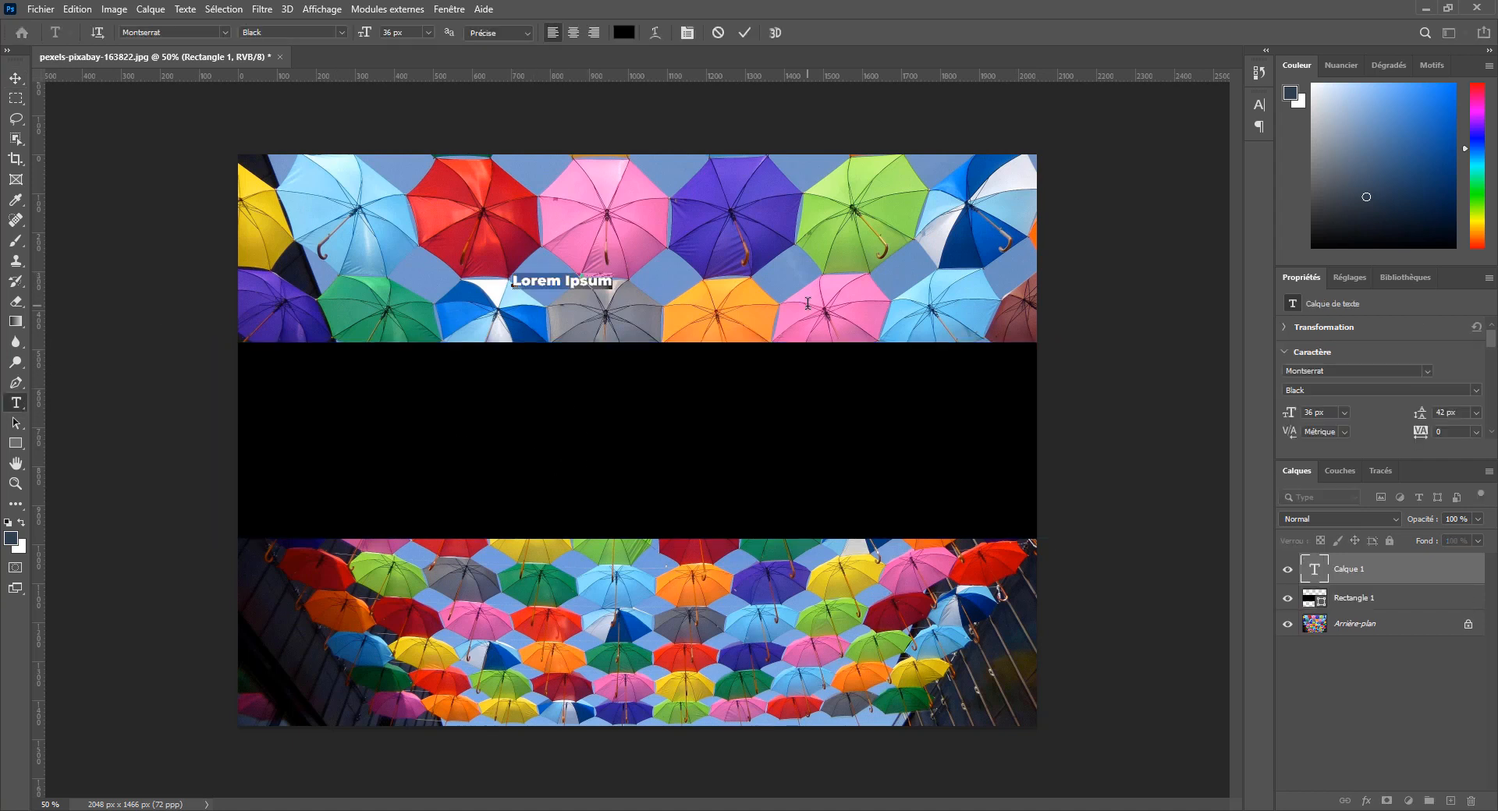
{"action": "type", "text": "UMBRELLA"}
{"action": "key", "text": "ctrl+Return"}
{"action": "key", "text": "v"}
{"action": "left_click_drag", "start_coordinate": [564, 300], "coordinate": [653, 437]}
Change the colour of the whole UMBRELLA text to white.
{"action": "left_click", "coordinate": [19, 404]}
{"action": "left_click", "coordinate": [630, 438]}
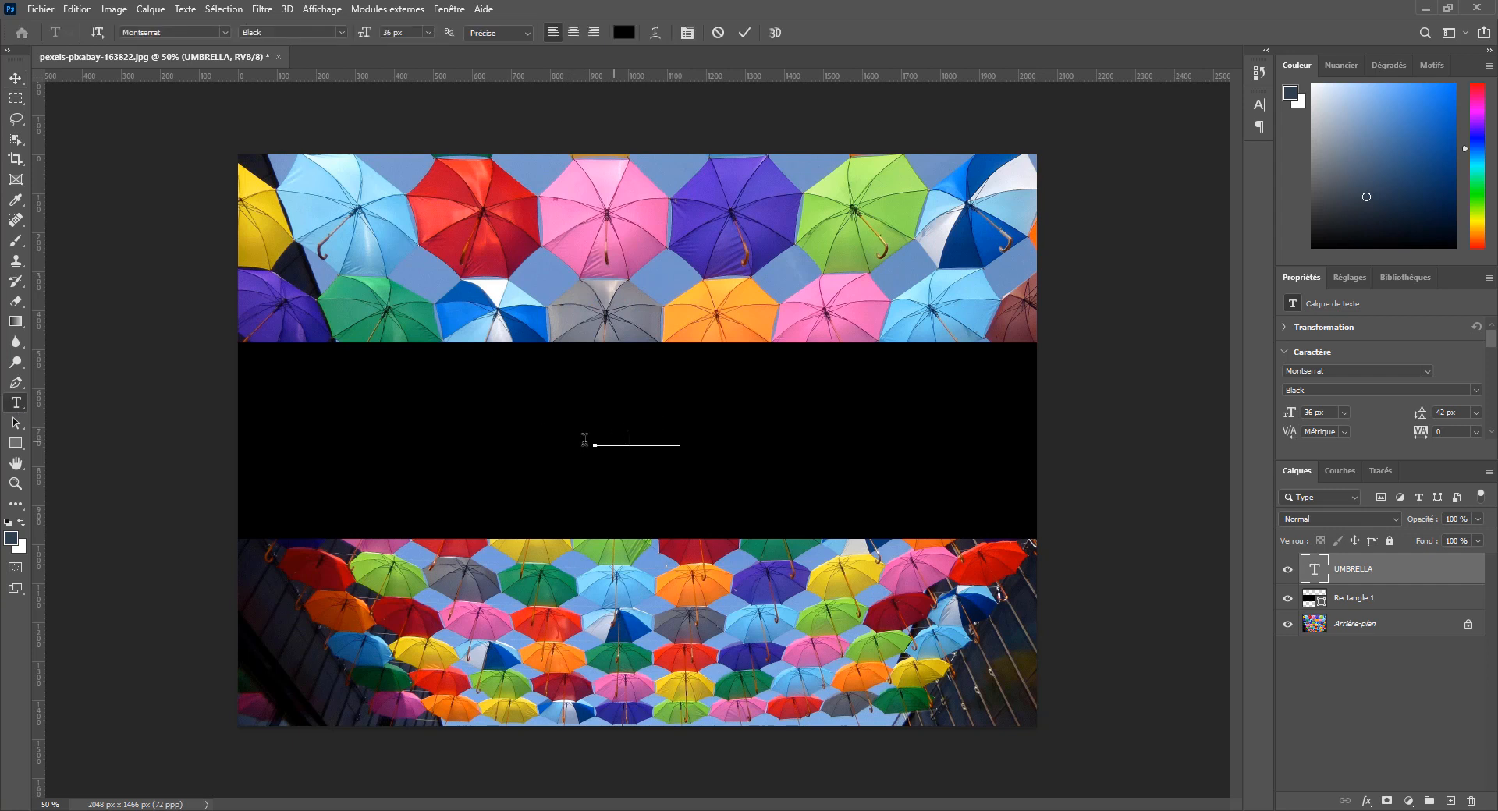
{"action": "left_click_drag", "start_coordinate": [591, 440], "coordinate": [770, 437]}
{"action": "left_click", "coordinate": [621, 31]}
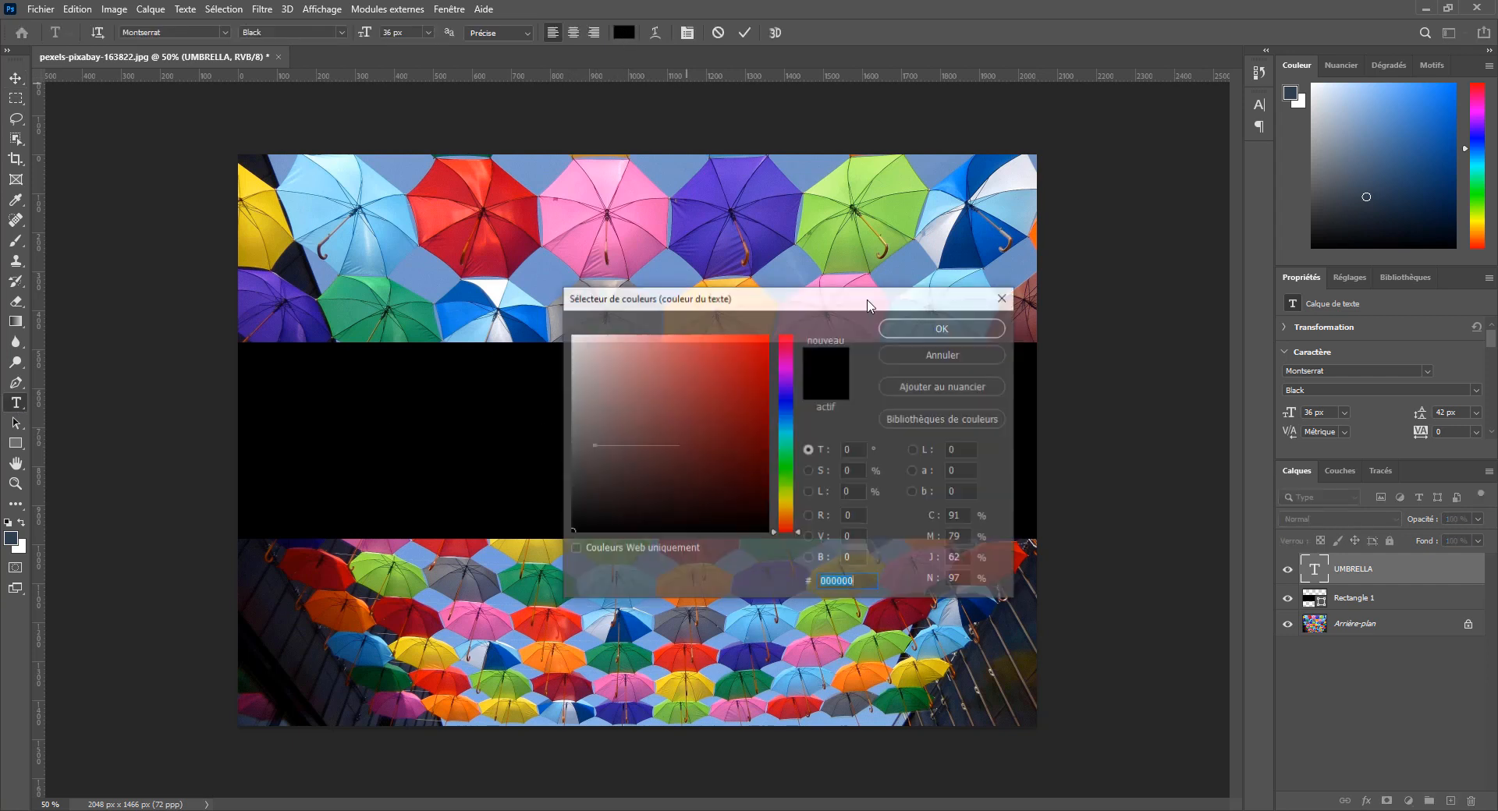
{"action": "left_click_drag", "start_coordinate": [710, 341], "coordinate": [576, 337]}
{"action": "left_click", "coordinate": [969, 336]}
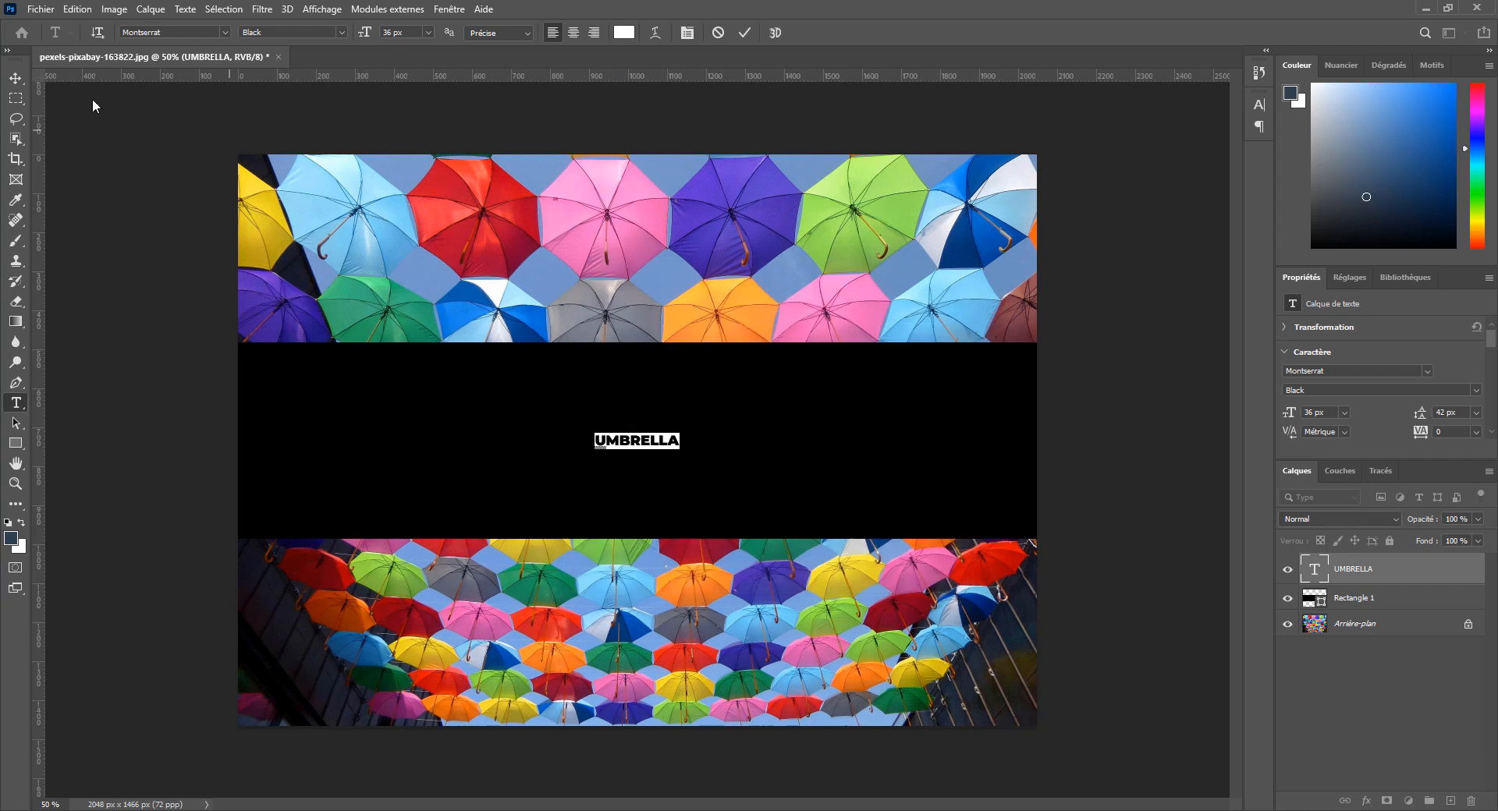
Scale the UMBRELLA text to about 609 % and centre it against the background layer.
{"action": "left_click", "coordinate": [16, 78]}
{"action": "key", "text": "ctrl"}
{"action": "key", "text": "ctrl+t"}
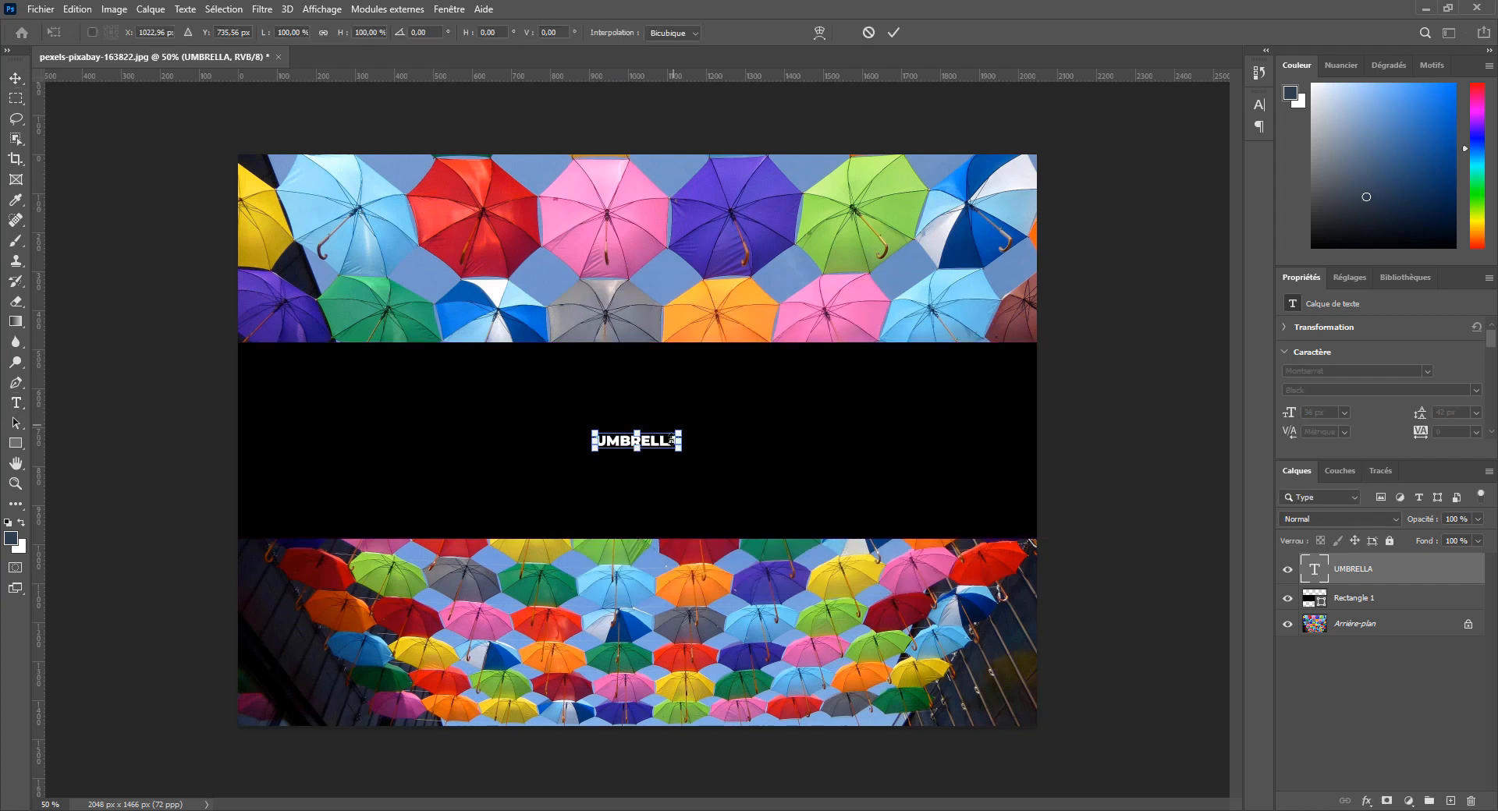
{"action": "left_click_drag", "start_coordinate": [680, 448], "coordinate": [894, 489]}
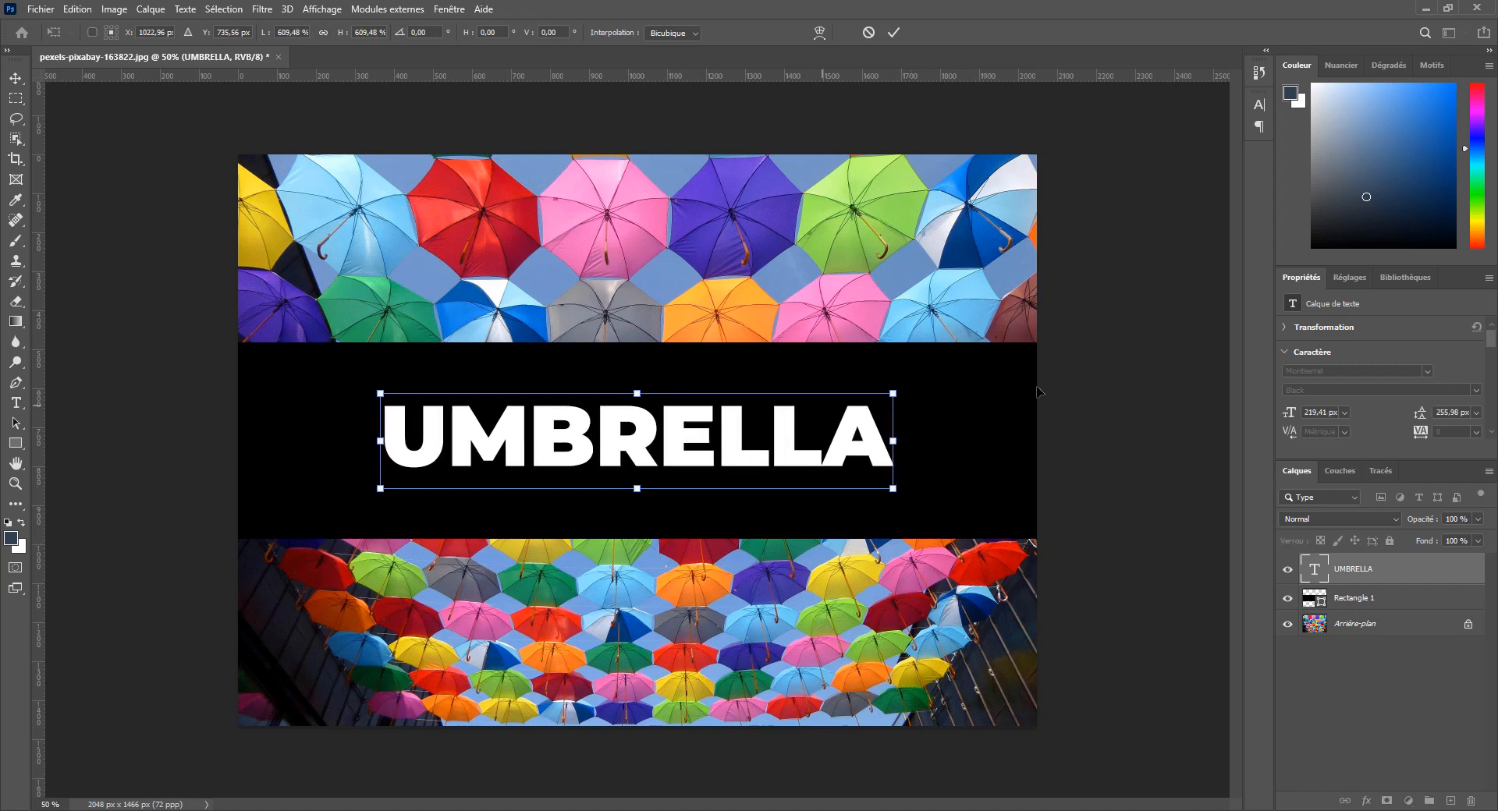
{"action": "left_click", "coordinate": [21, 79]}
{"action": "left_click_drag", "start_coordinate": [609, 433], "coordinate": [613, 442]}
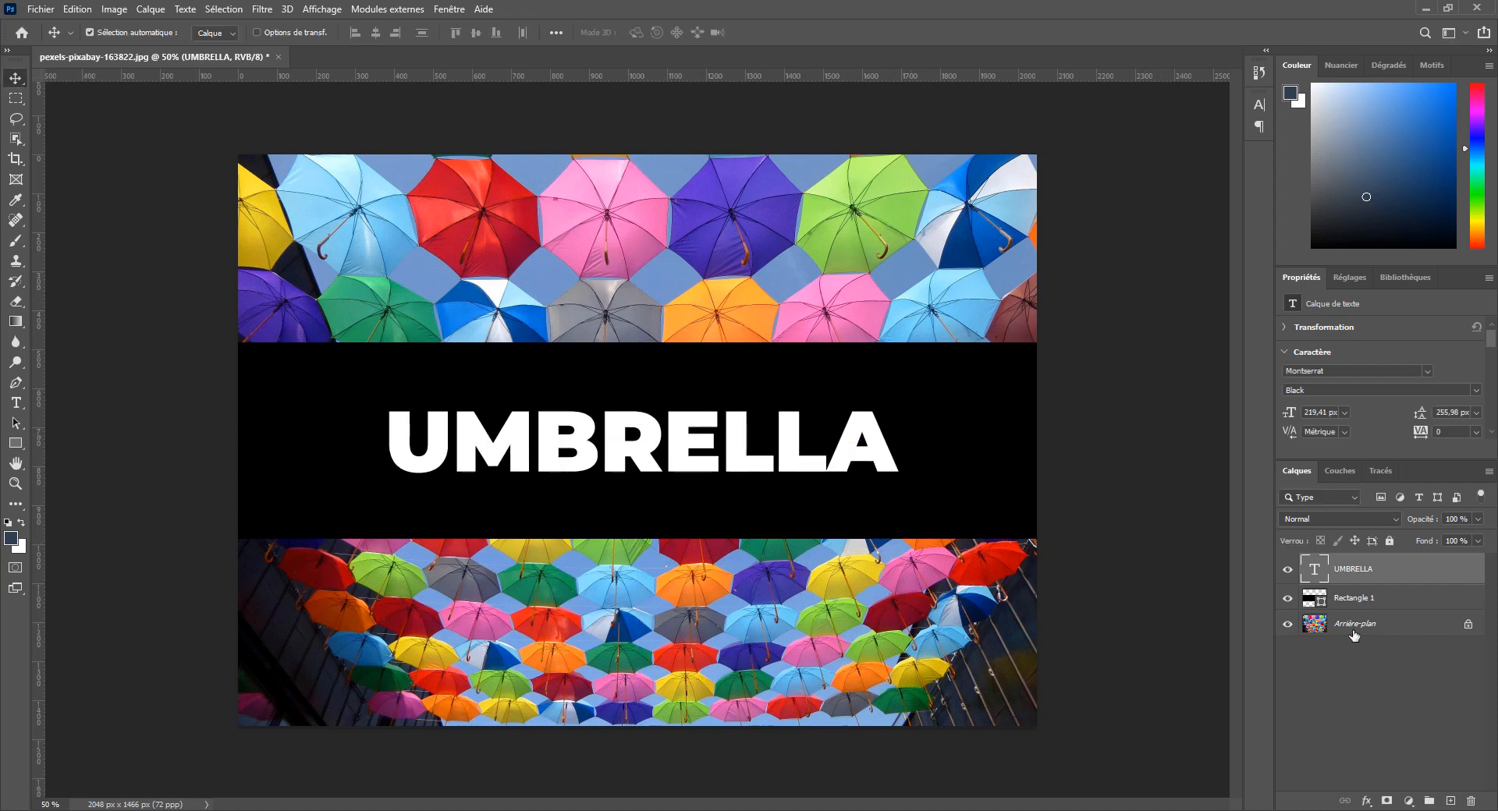
{"action": "left_click", "coordinate": [1354, 632]}
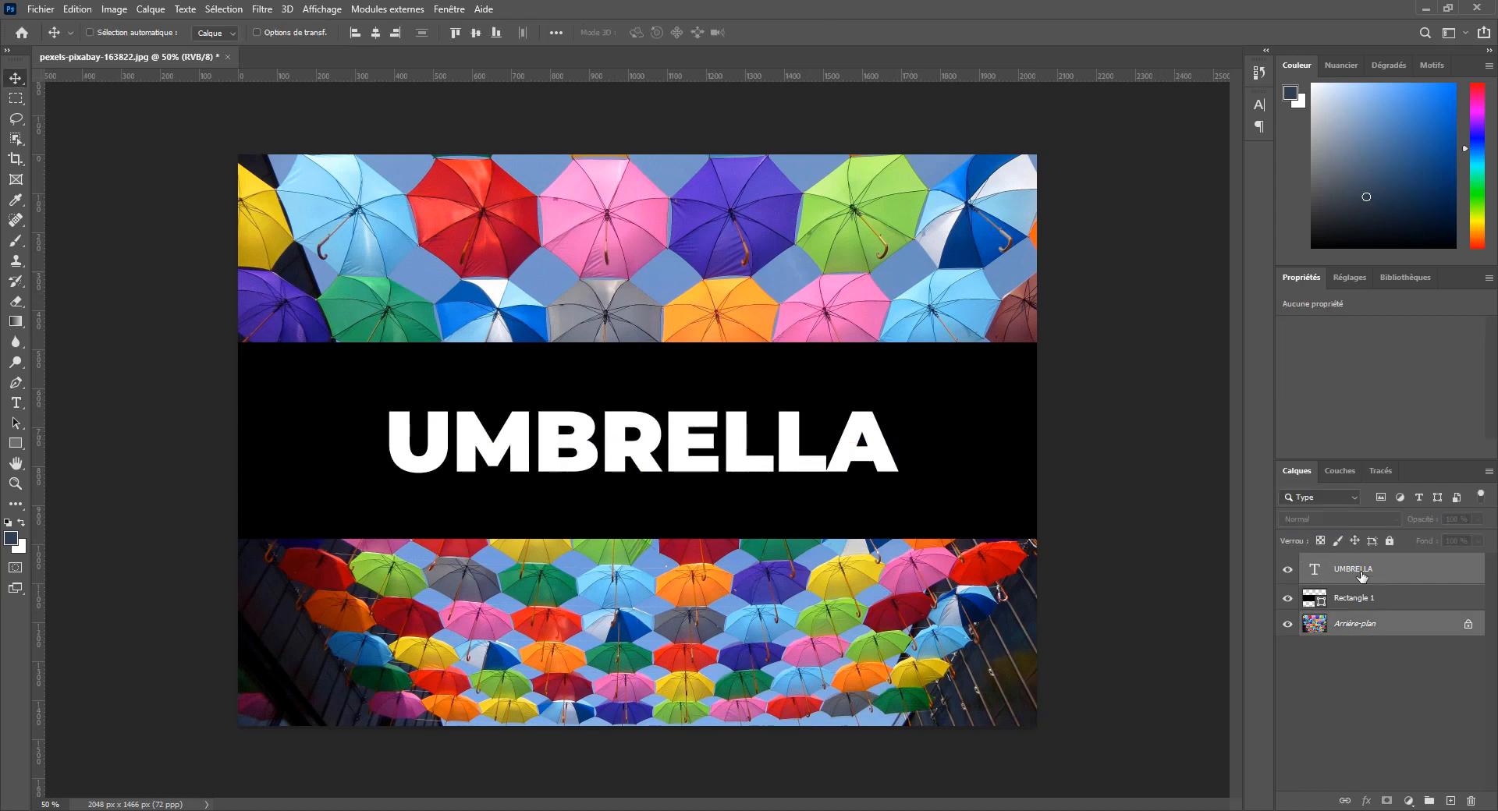
{"action": "left_click", "coordinate": [376, 37]}
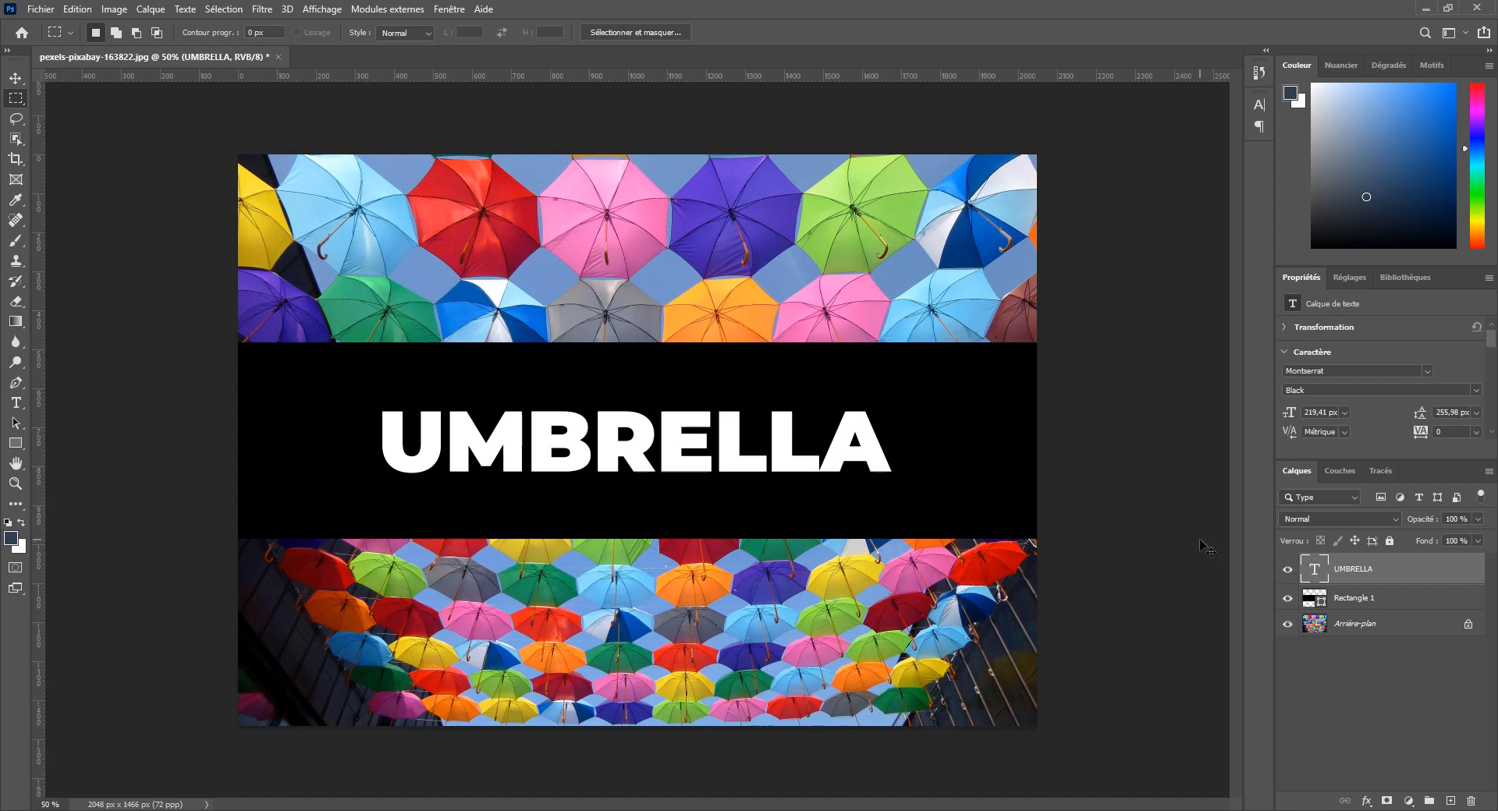
Hide the UMBRELLA layer and cut its letters out of Rectangle 1 with an inverted layer mask made from the text selection.
{"action": "left_click", "coordinate": [1316, 575], "text": "ctrl"}
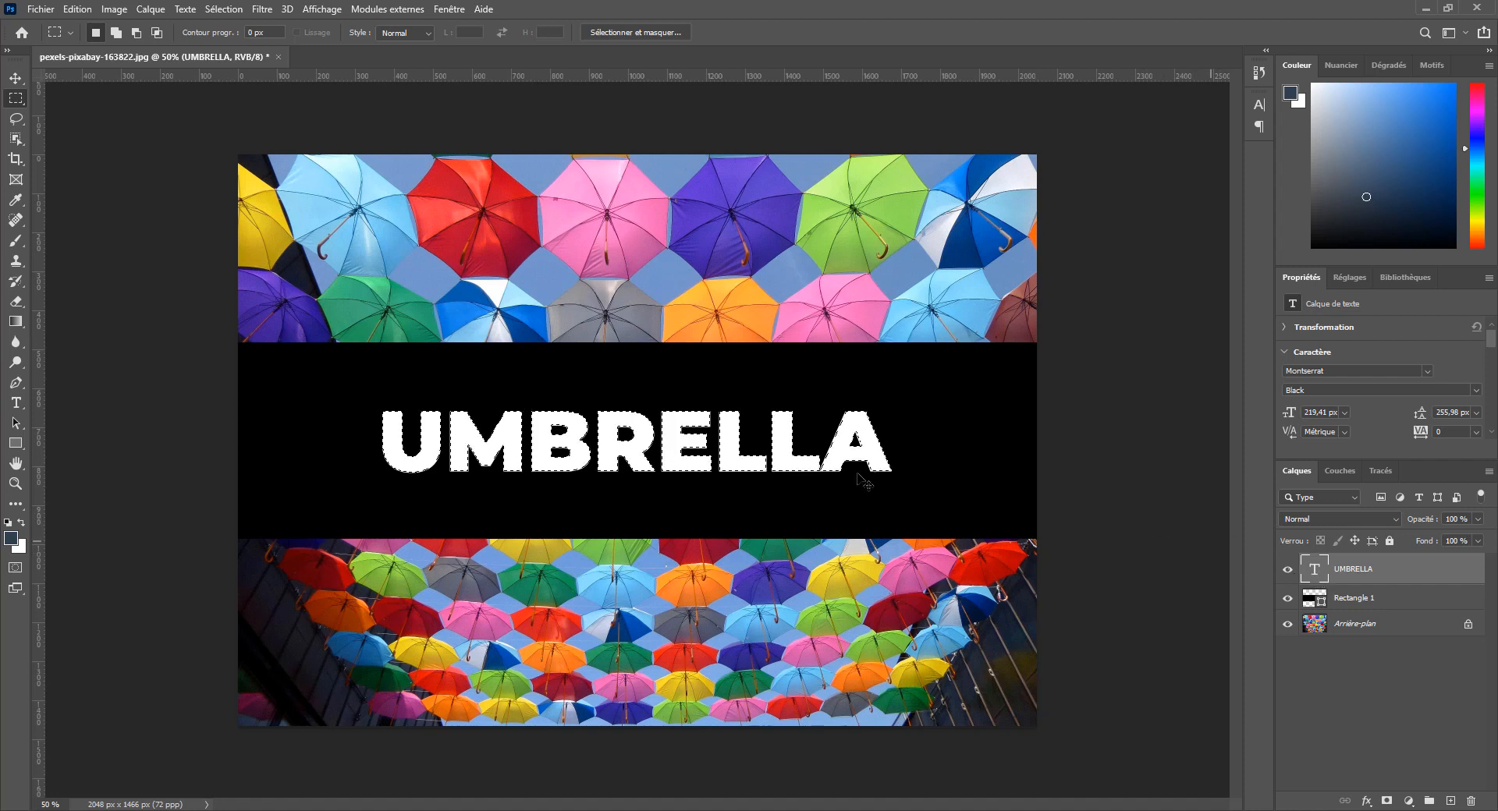
{"action": "left_click", "coordinate": [1287, 571]}
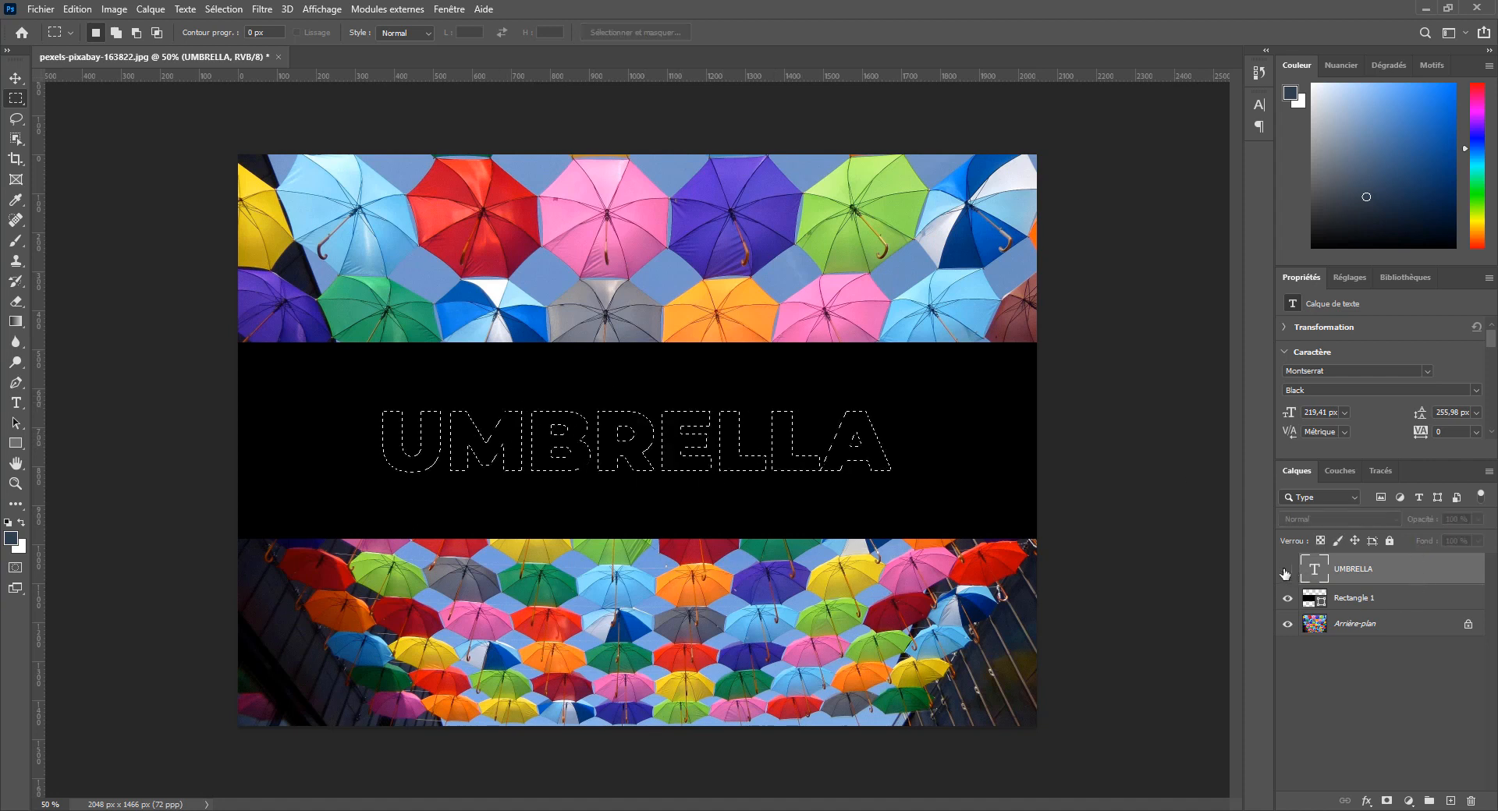
{"action": "left_click", "coordinate": [1354, 598]}
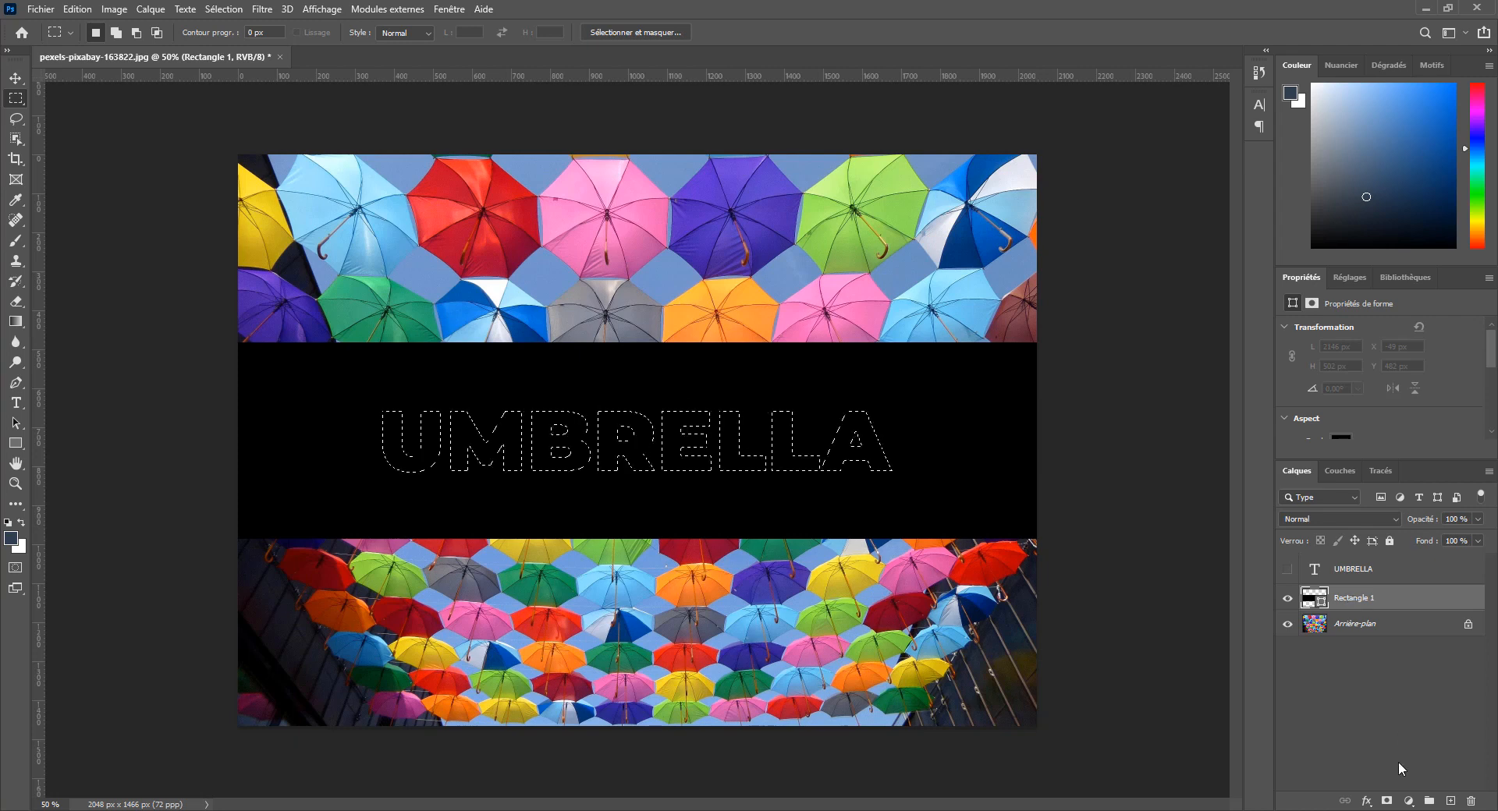
{"action": "left_click", "coordinate": [1387, 801]}
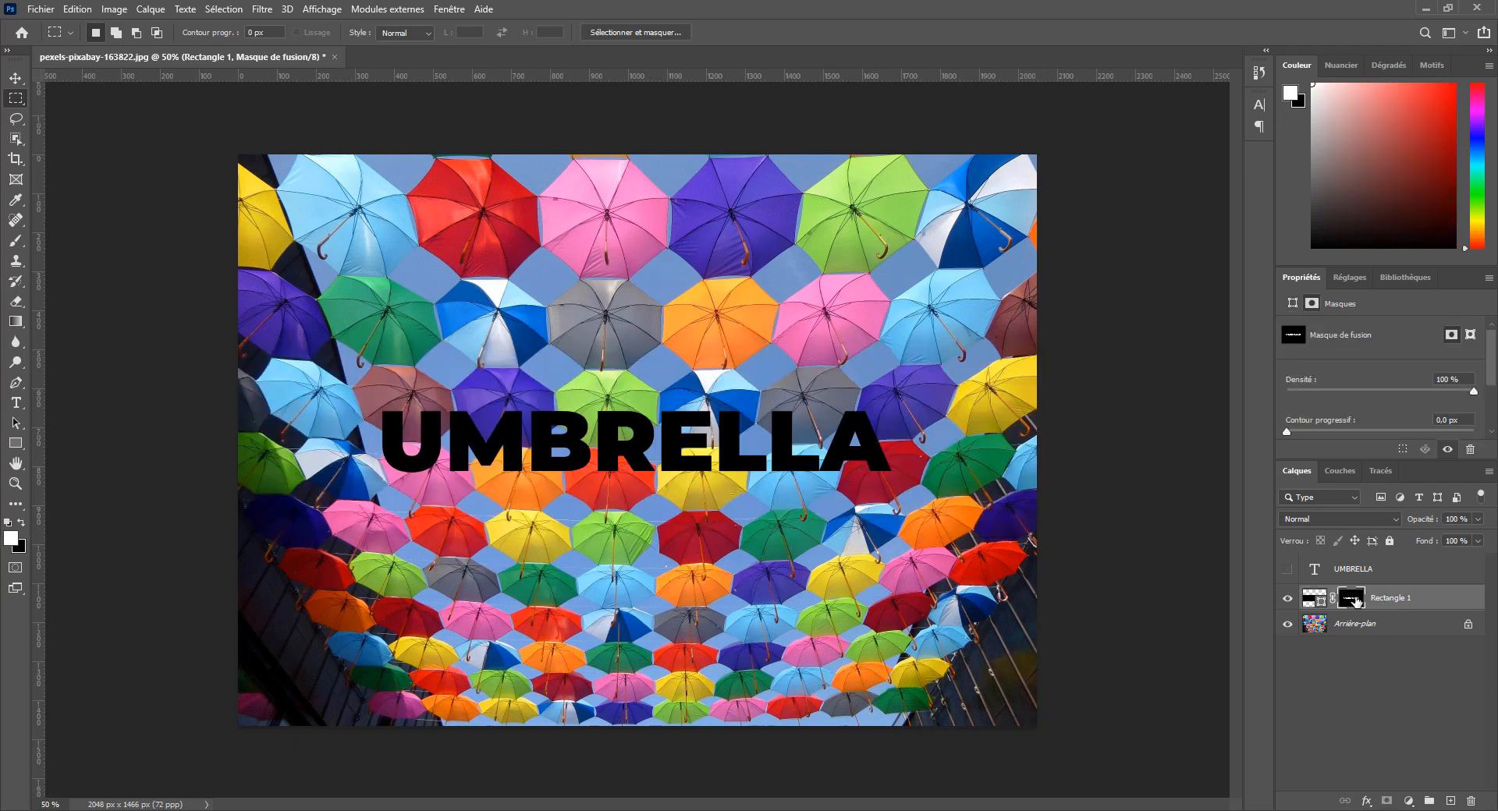
{"action": "key", "text": "ctrl+i"}
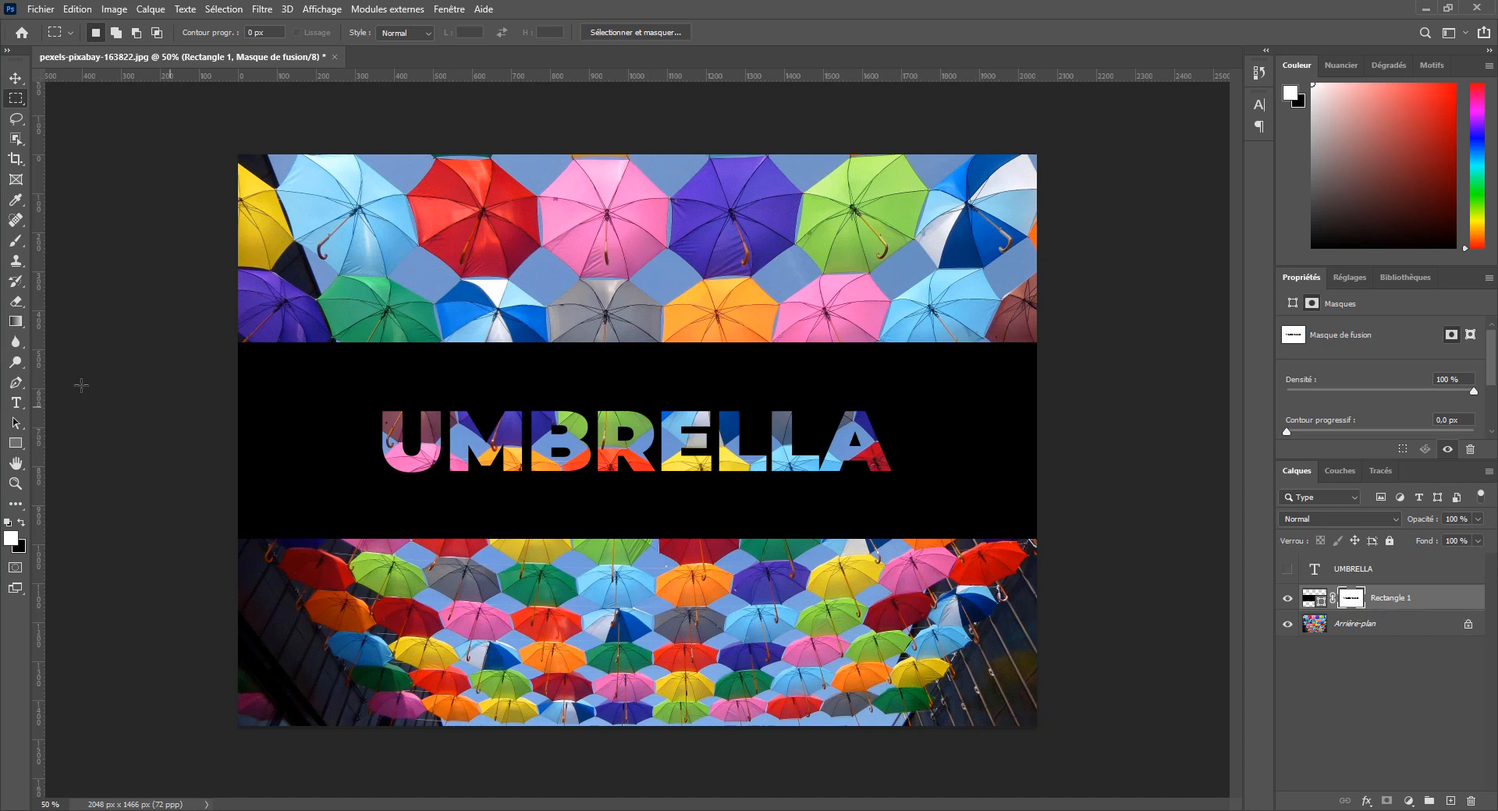
{"action": "left_click", "coordinate": [17, 403]}
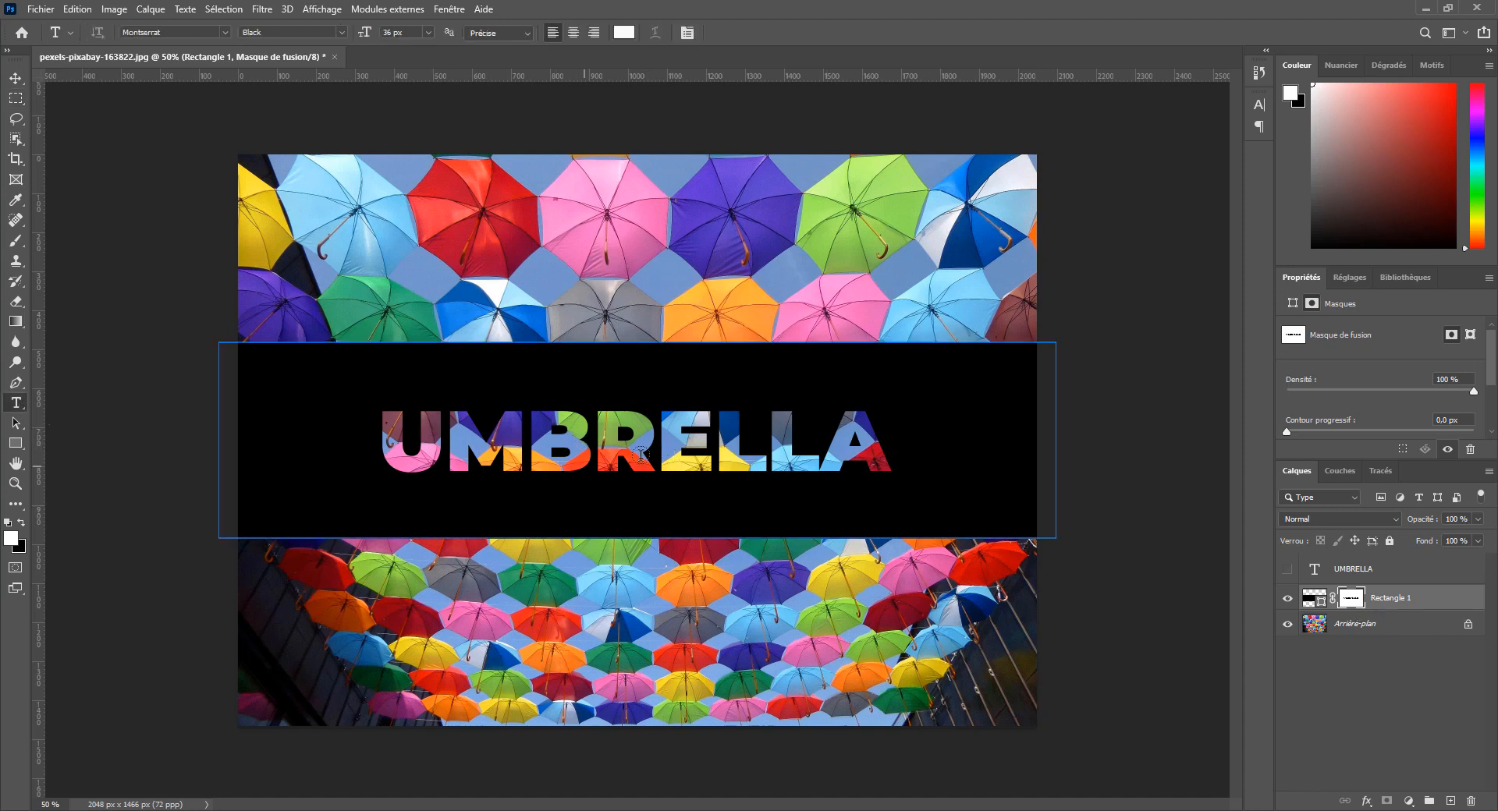
{"action": "left_click", "coordinate": [16, 78]}
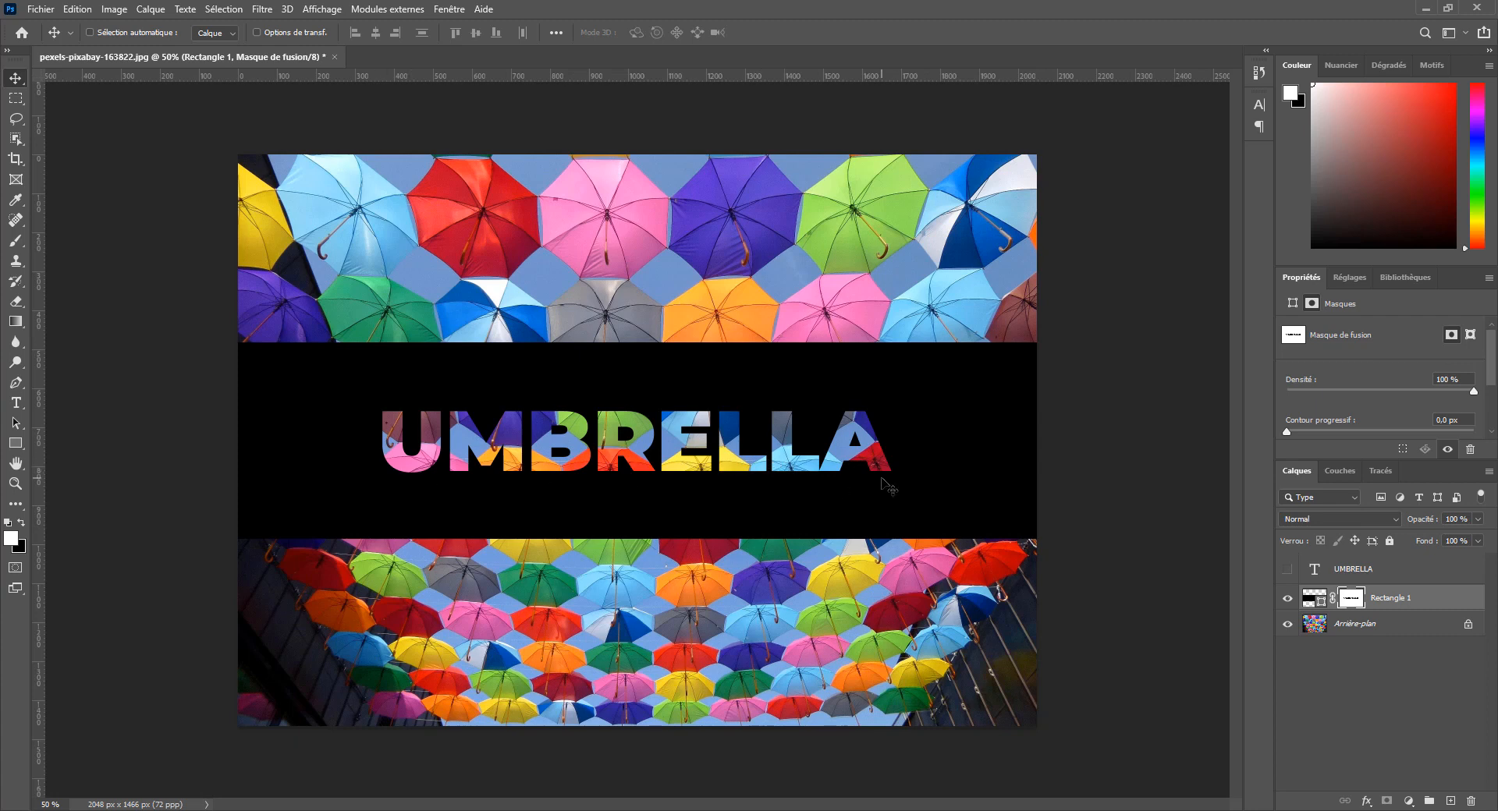
Revert the document in its history to the first Désélectionner state, before the layer mask was added.
{"action": "left_click", "coordinate": [449, 8]}
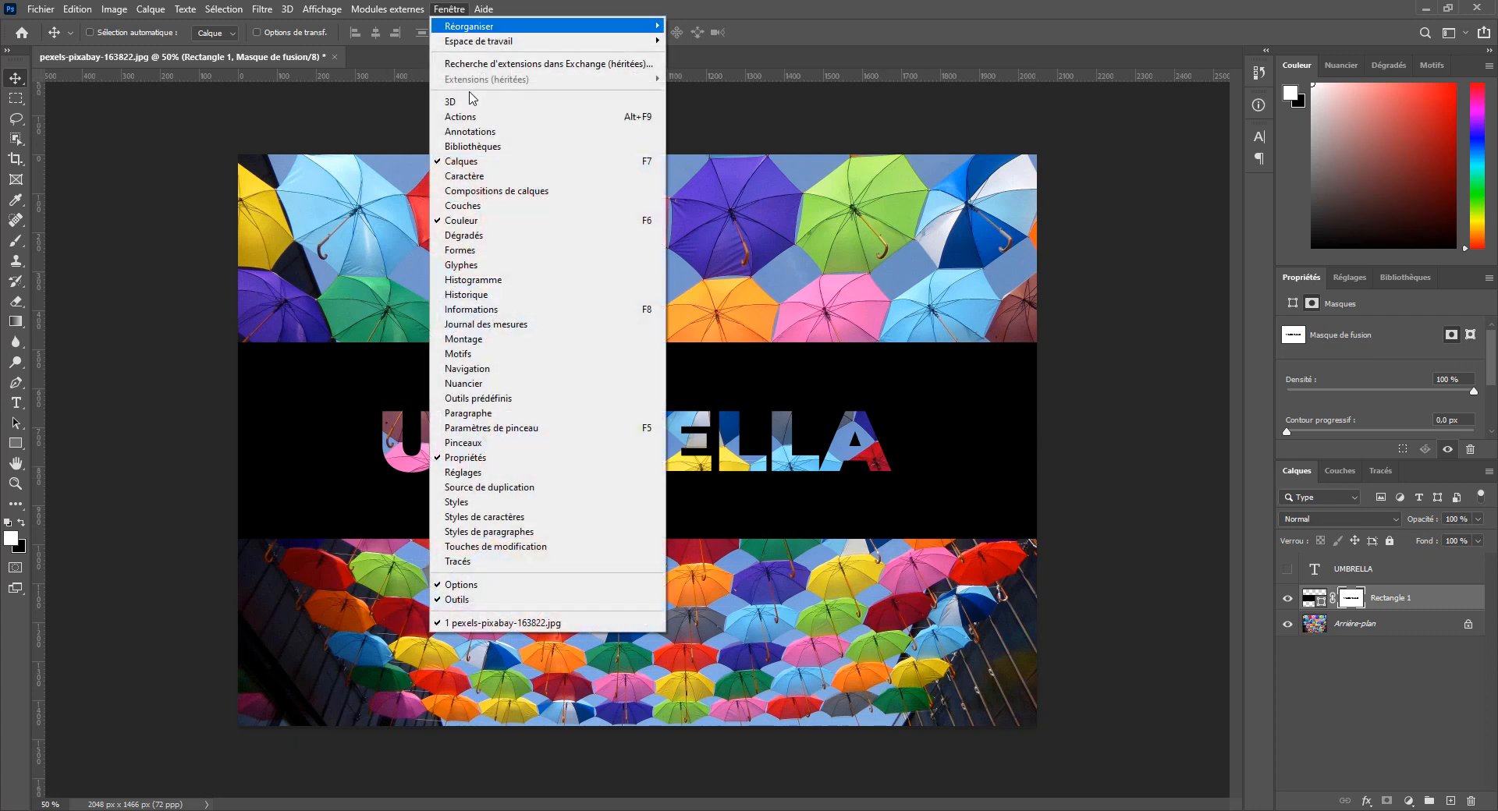
{"action": "left_click", "coordinate": [468, 295]}
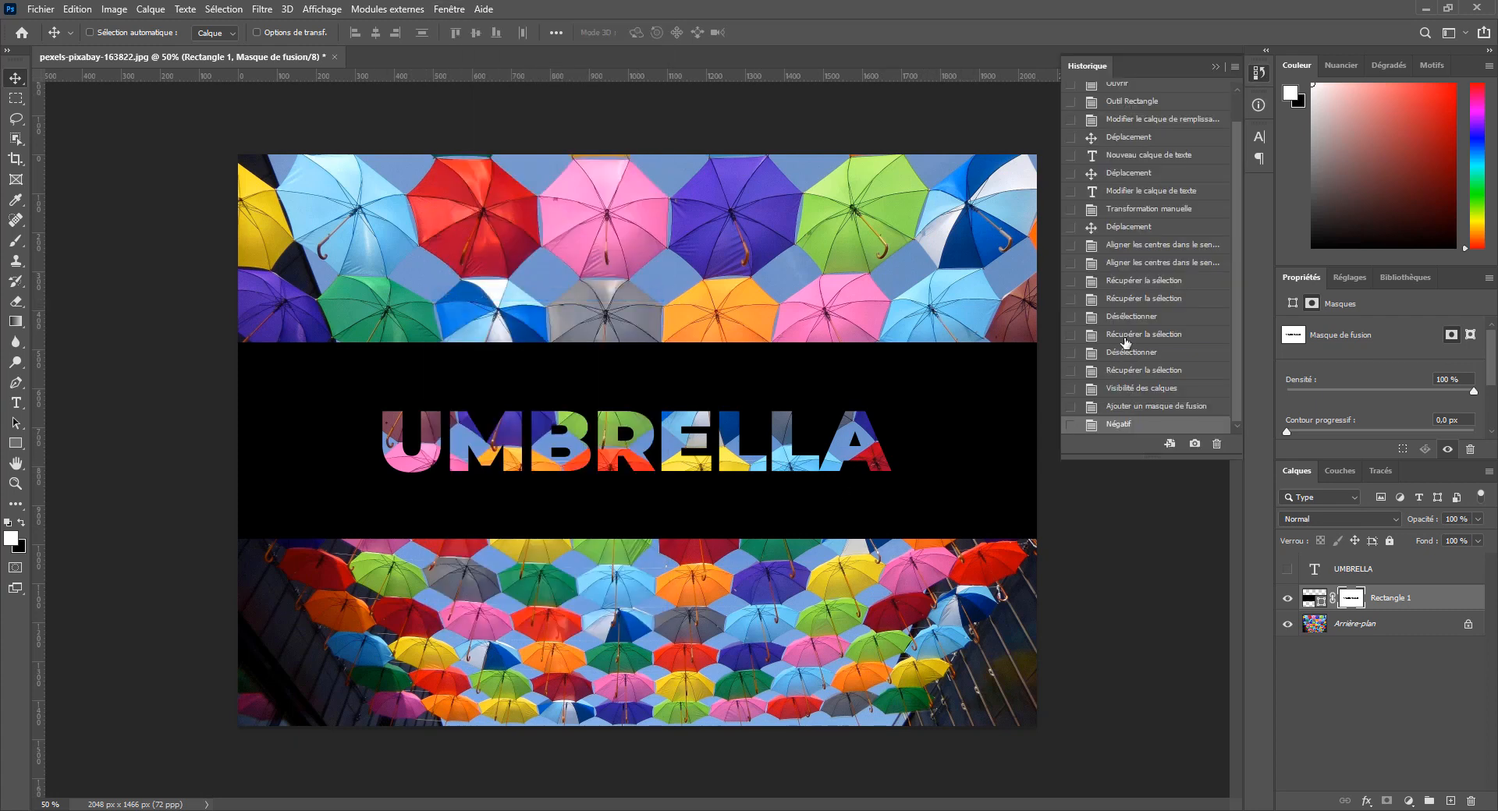
{"action": "left_click", "coordinate": [1130, 319]}
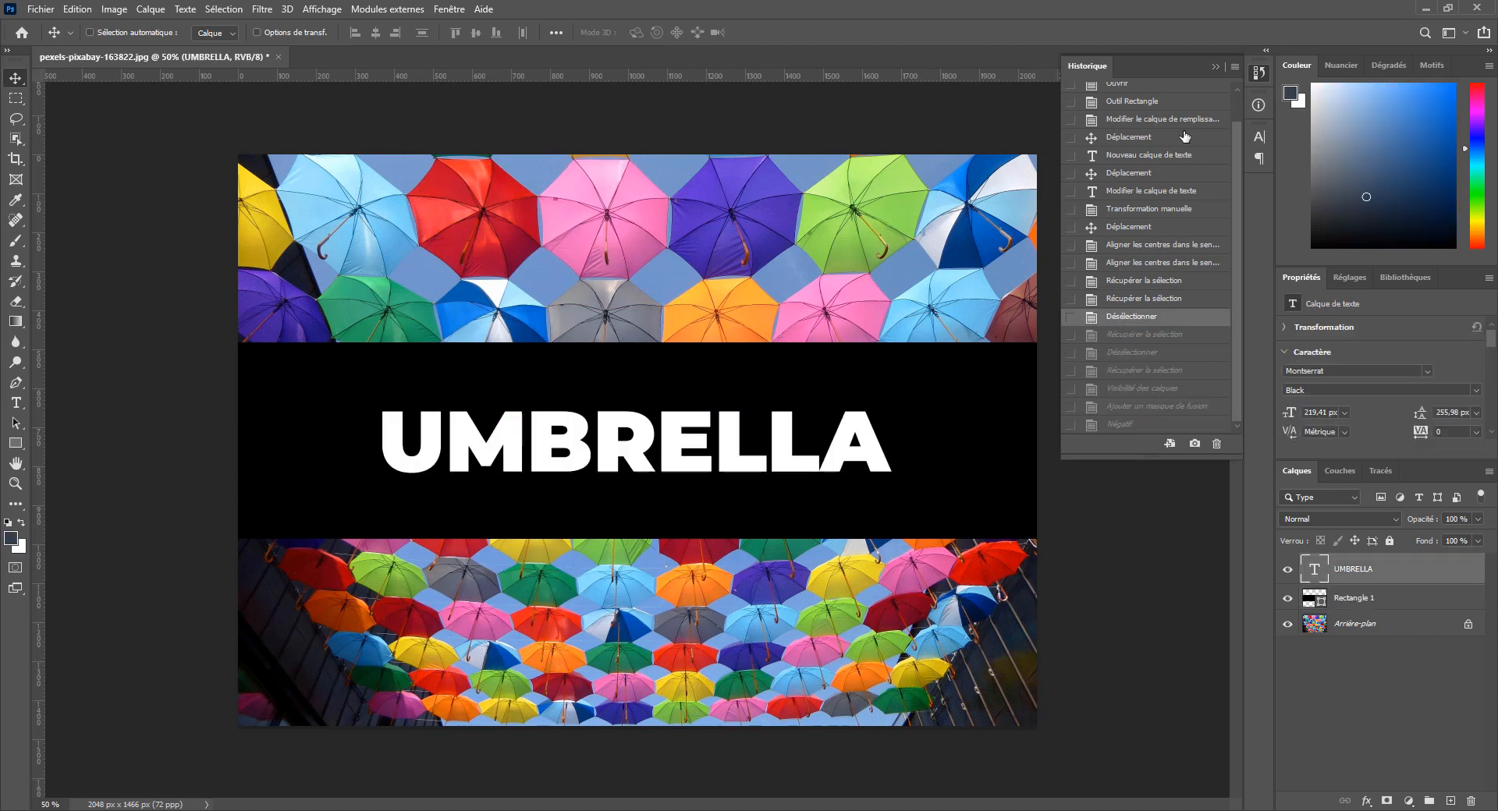
{"action": "left_click", "coordinate": [1214, 68]}
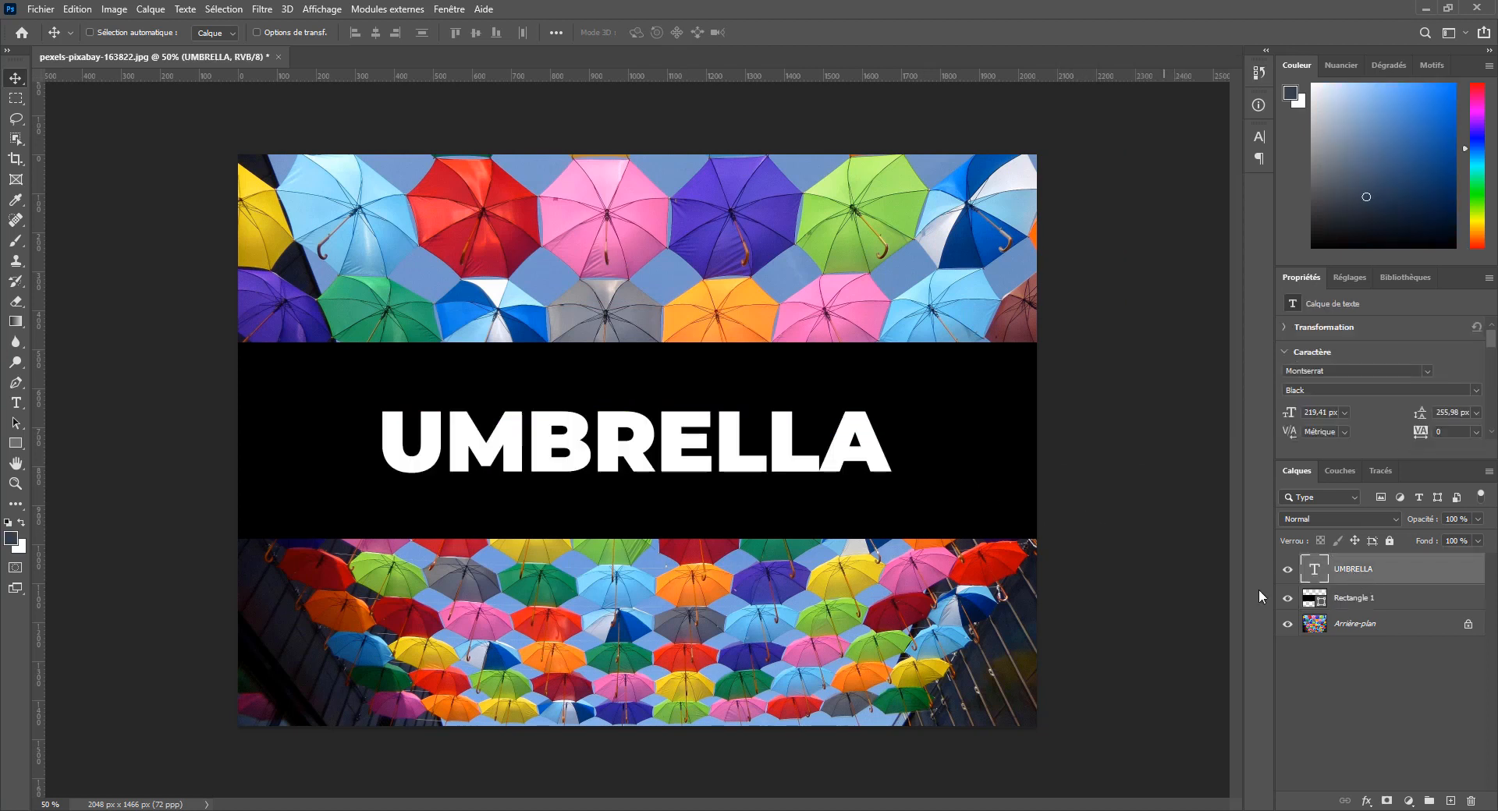
Set the knockout option (Masquage) to Profond in the UMBRELLA layer's blending options.
{"action": "right_click", "coordinate": [1356, 575]}
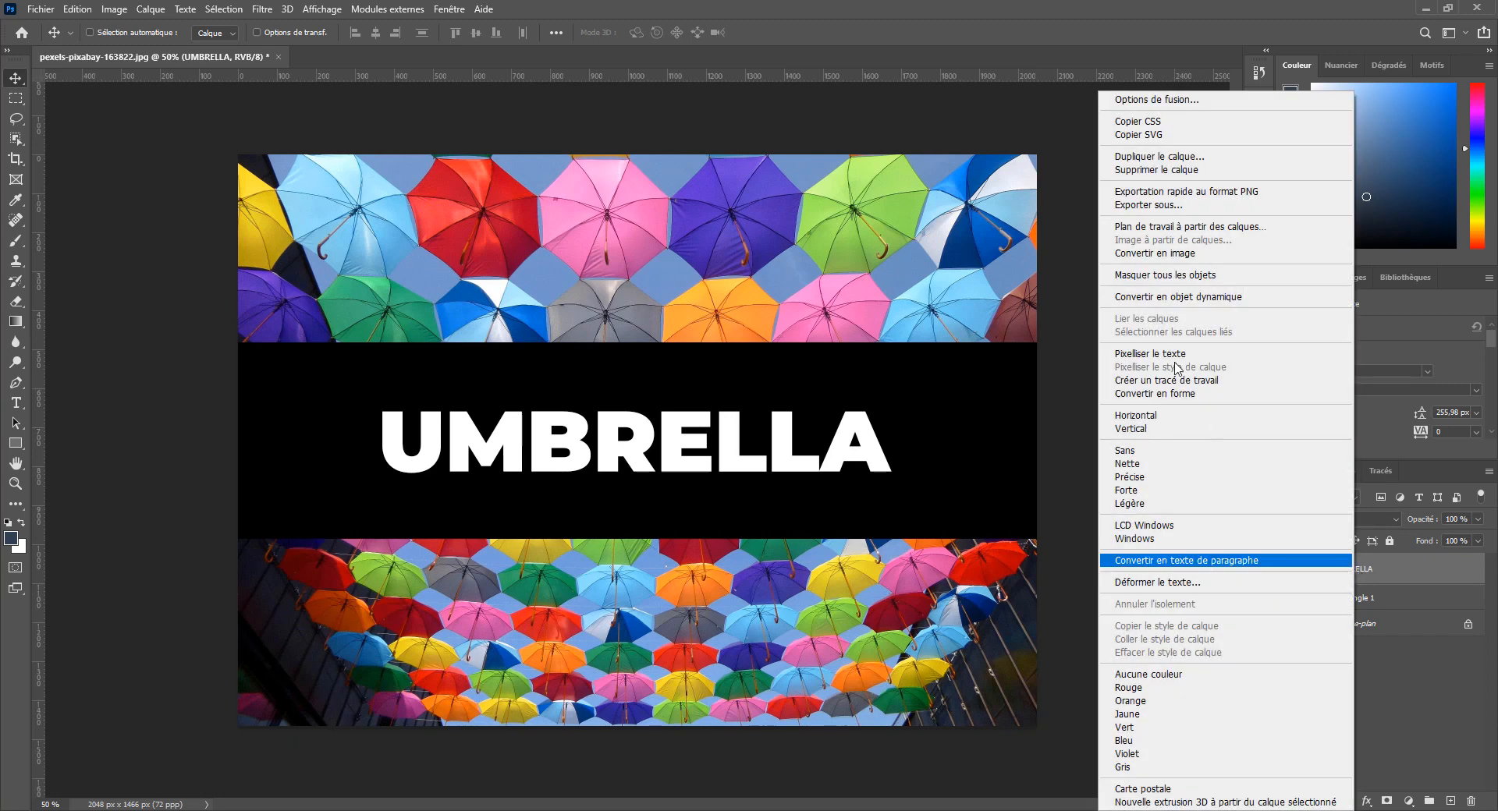
{"action": "left_click", "coordinate": [1140, 100]}
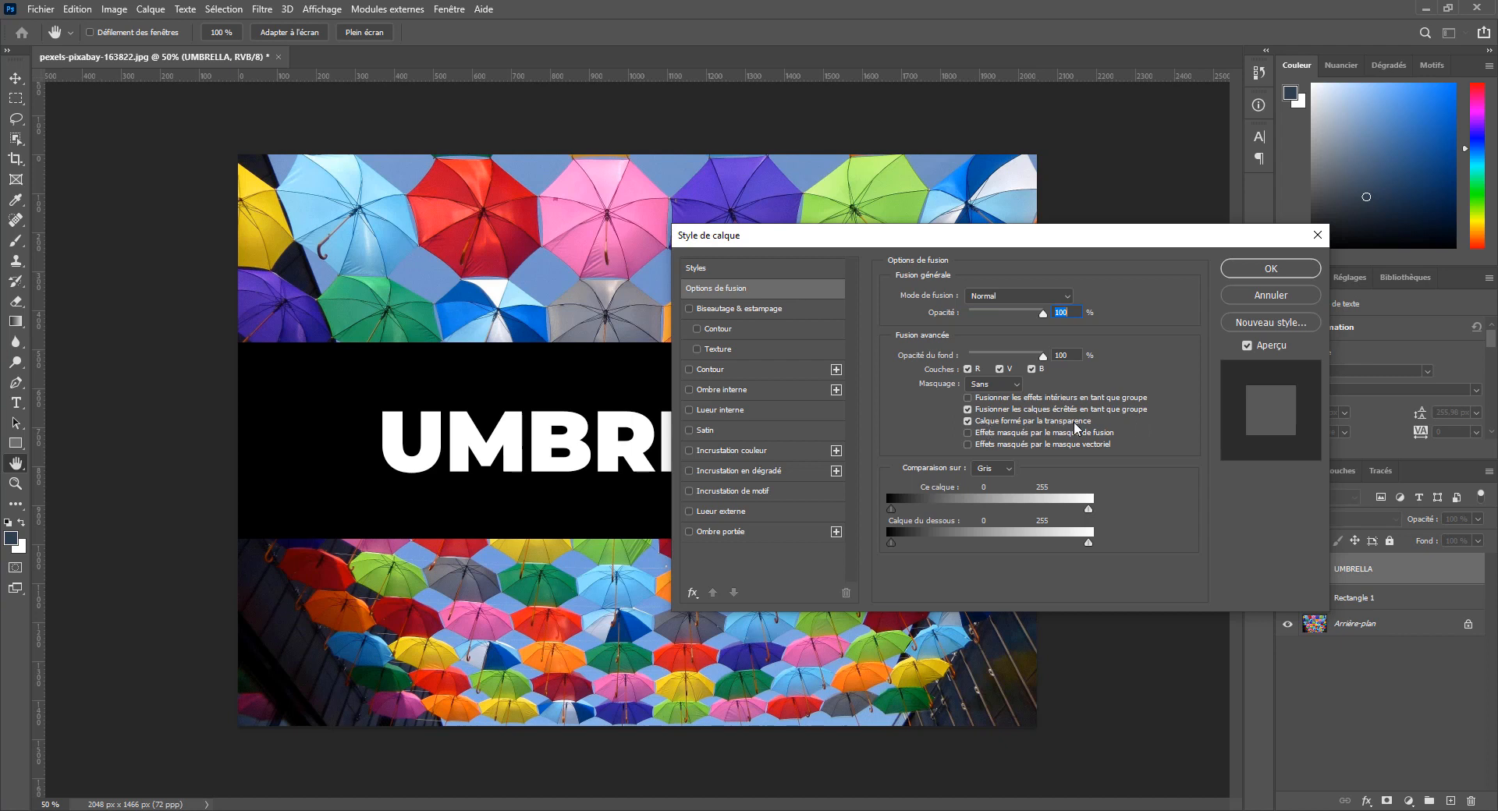
{"action": "left_click", "coordinate": [968, 421]}
{"action": "left_click", "coordinate": [1005, 386]}
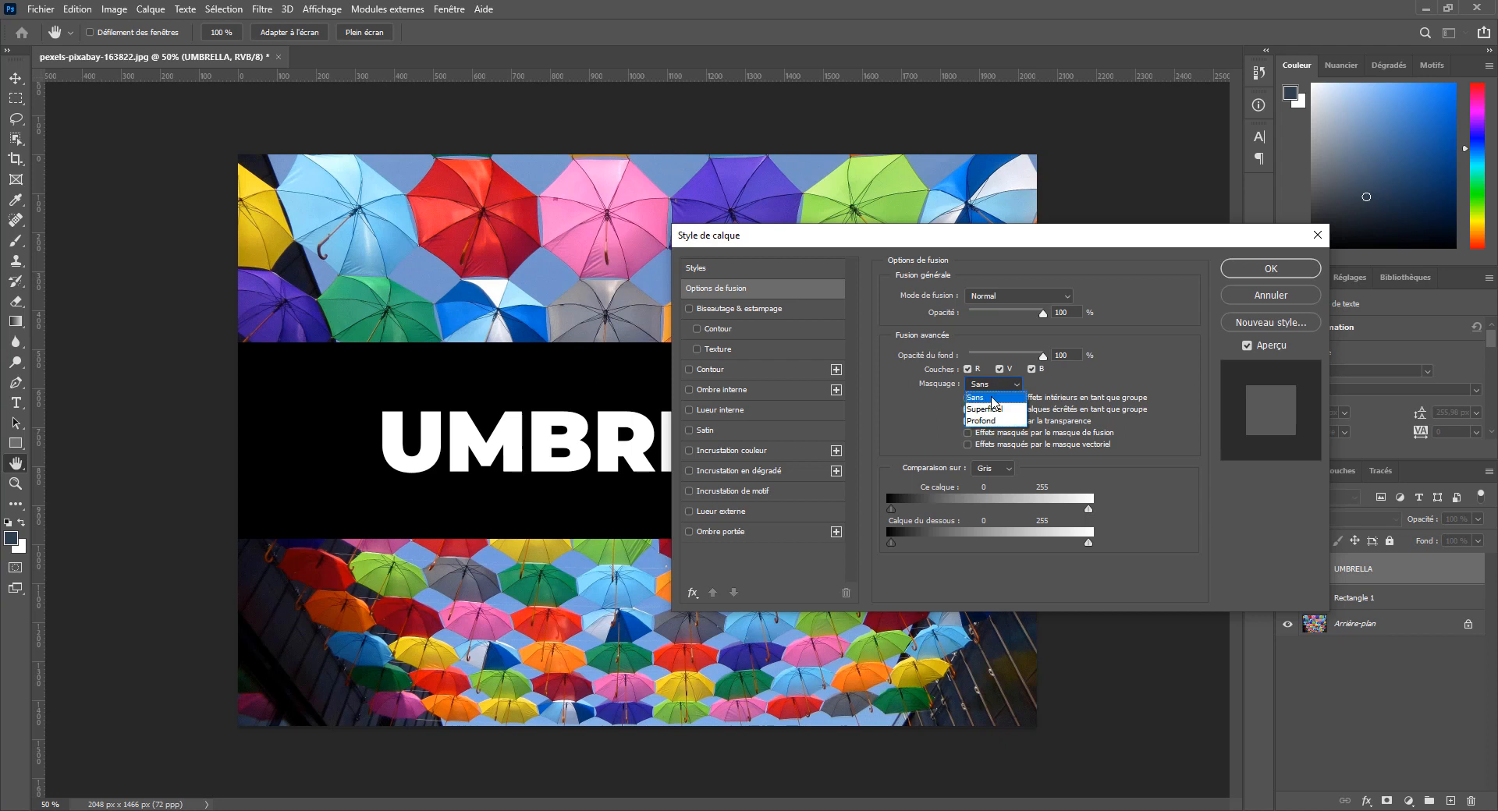
{"action": "left_click", "coordinate": [984, 421]}
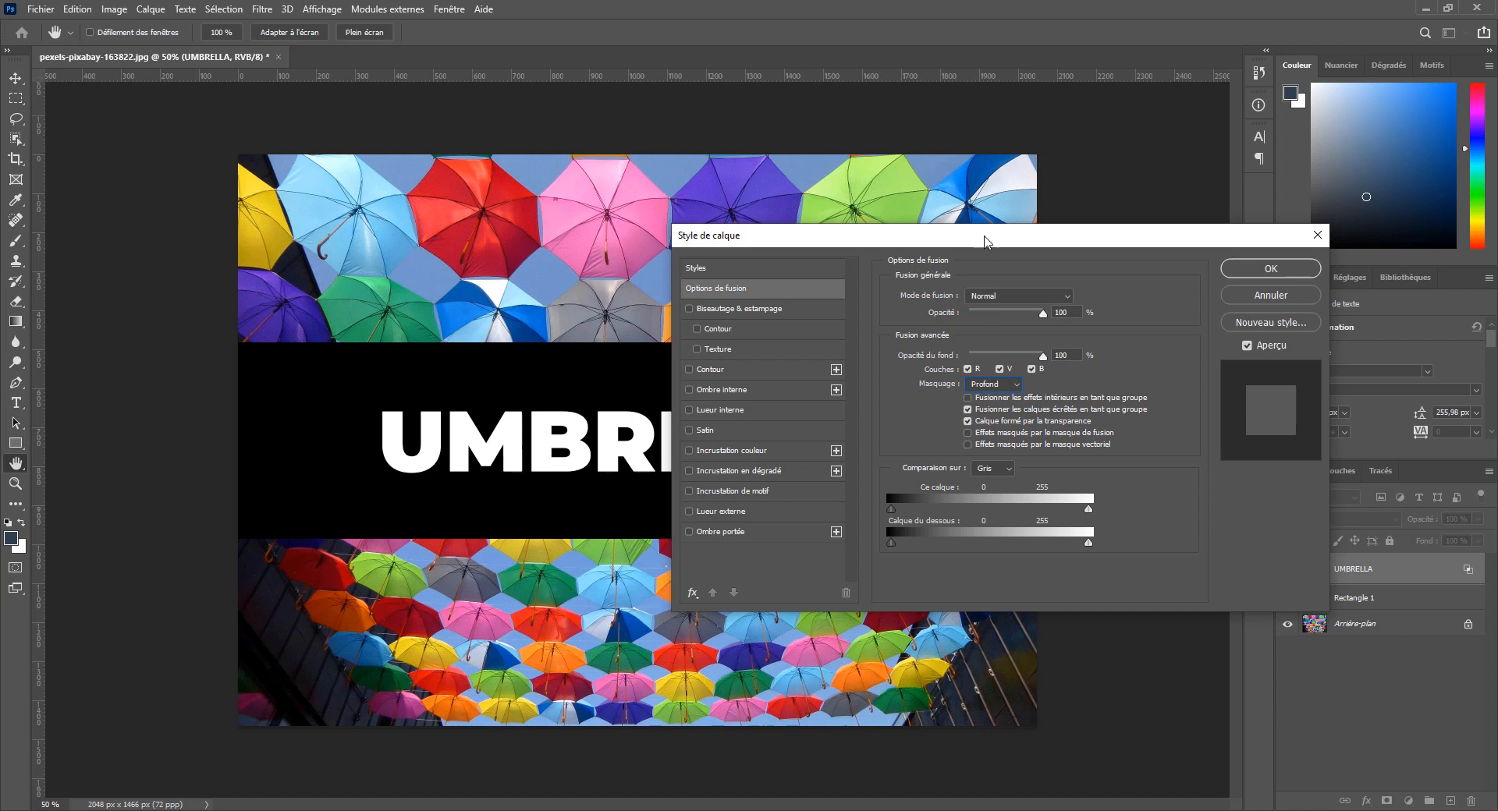
{"action": "left_click_drag", "start_coordinate": [984, 244], "coordinate": [1015, 244]}
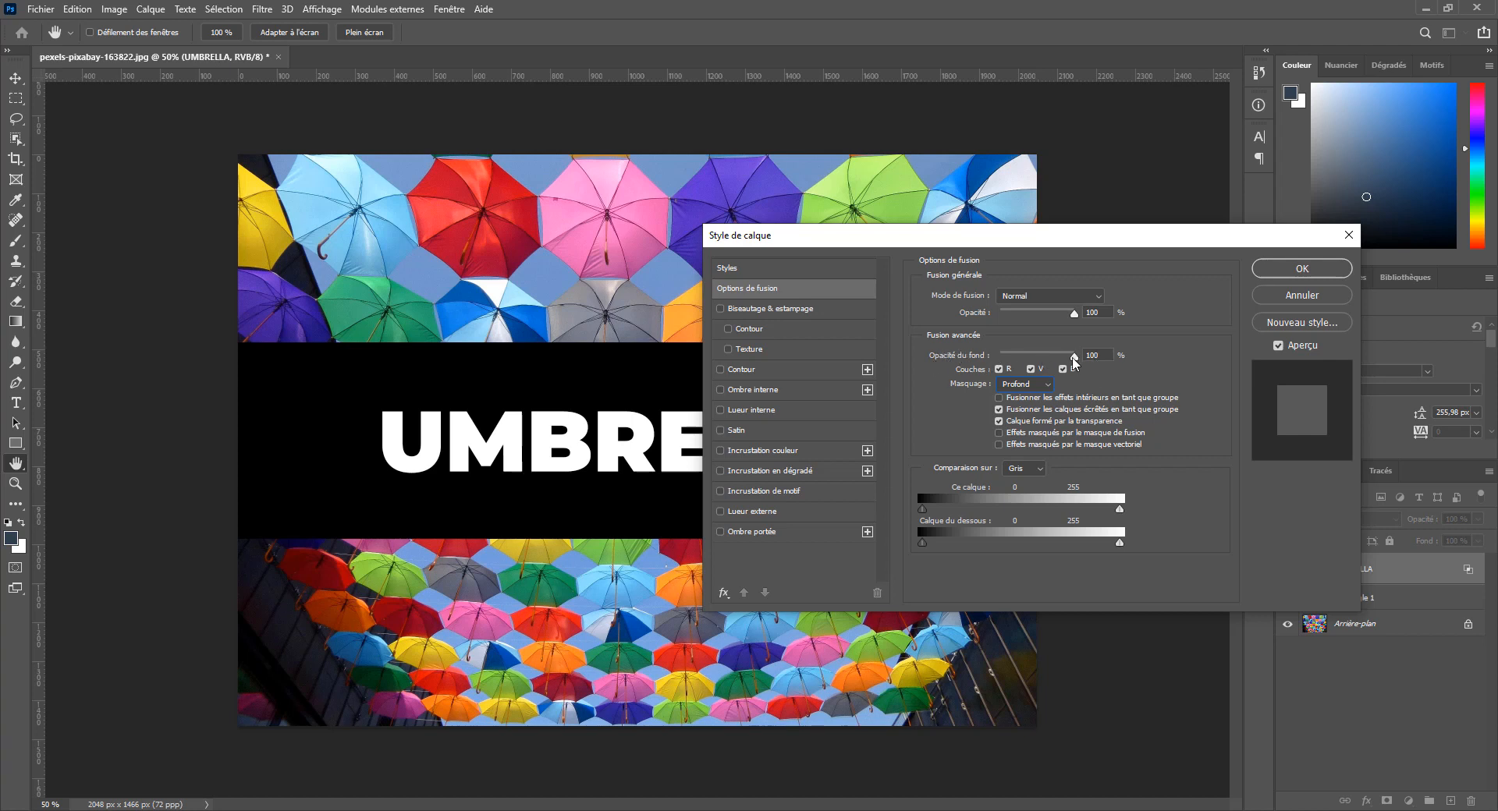
Reduce the UMBRELLA layer's fill opacity (Opacité du fond) to 0 % and apply the layer style.
{"action": "left_click_drag", "start_coordinate": [1074, 360], "coordinate": [1039, 359]}
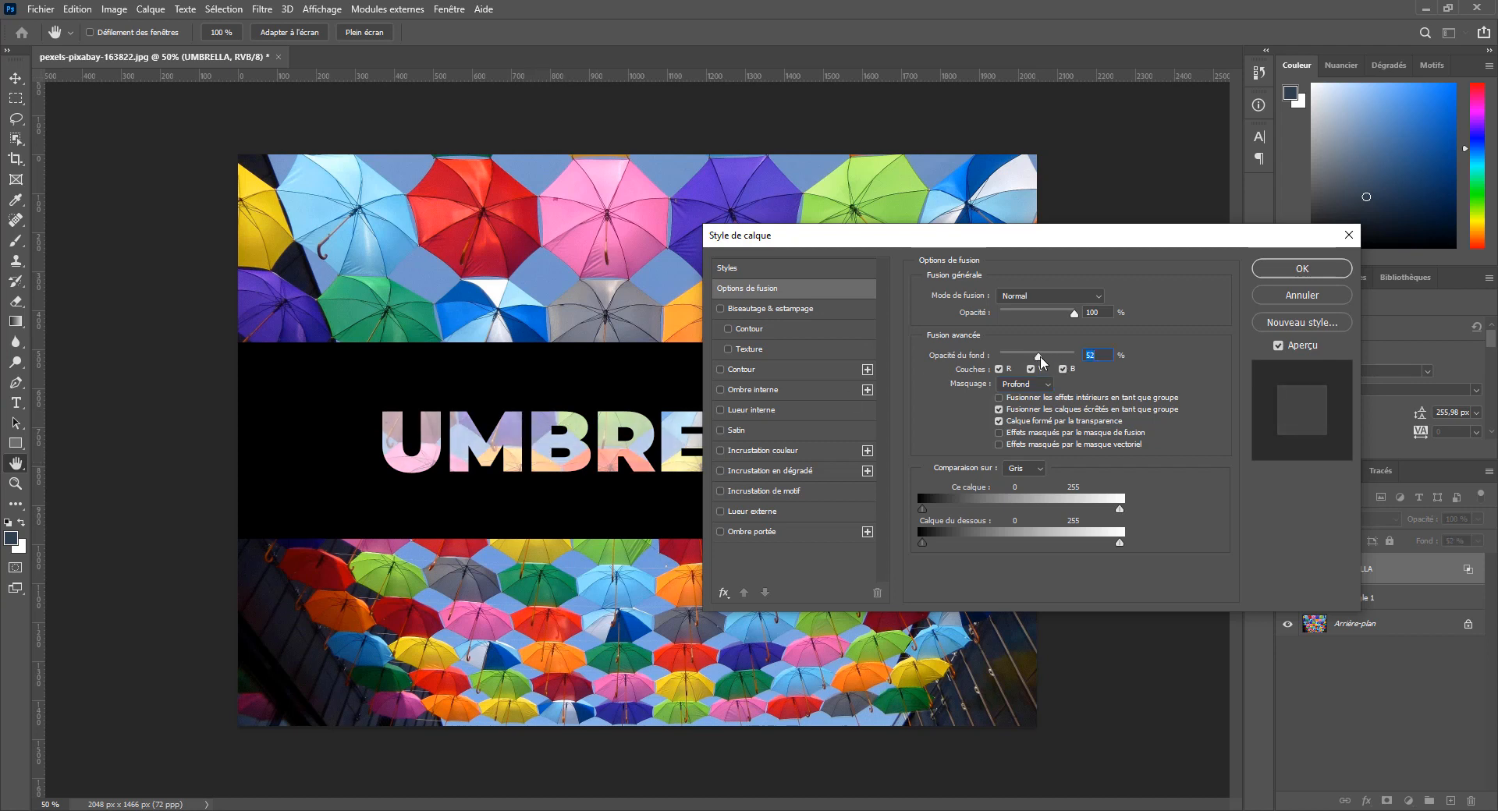
{"action": "type", "text": "0"}
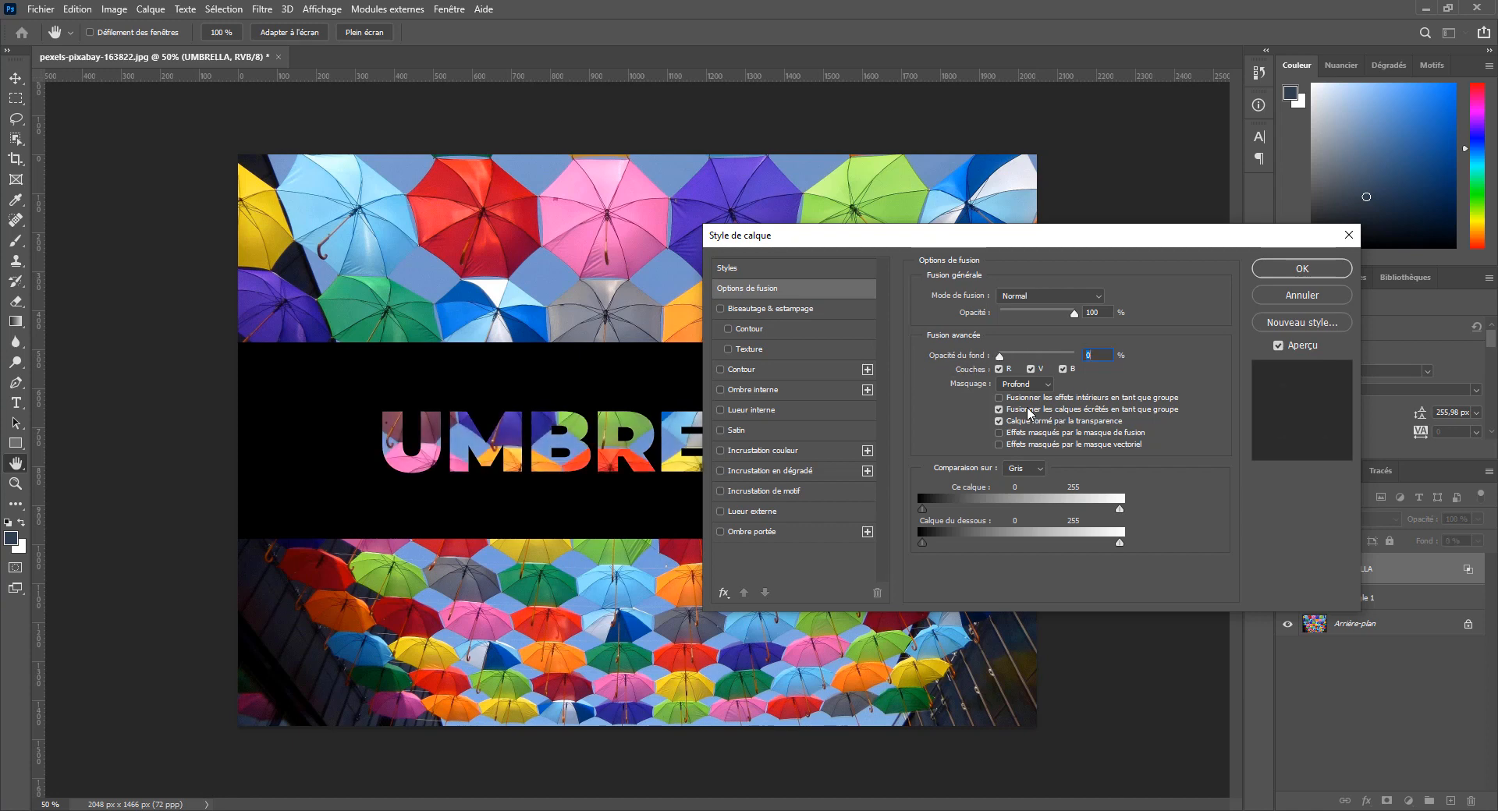
{"action": "left_click", "coordinate": [1302, 268]}
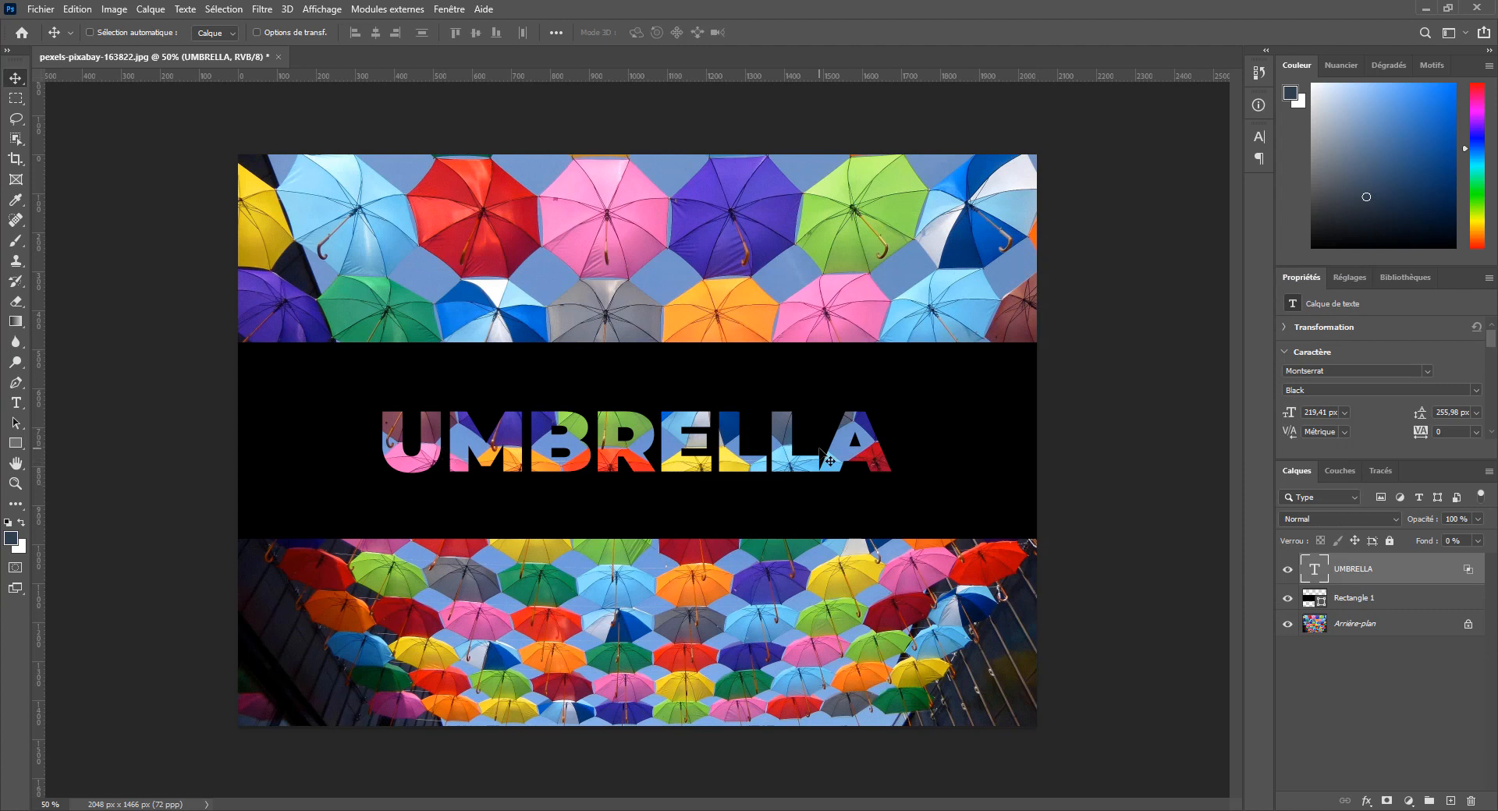
Replace the knockout text UMBRELLA with PARAPLUIE.
{"action": "left_click", "coordinate": [16, 403]}
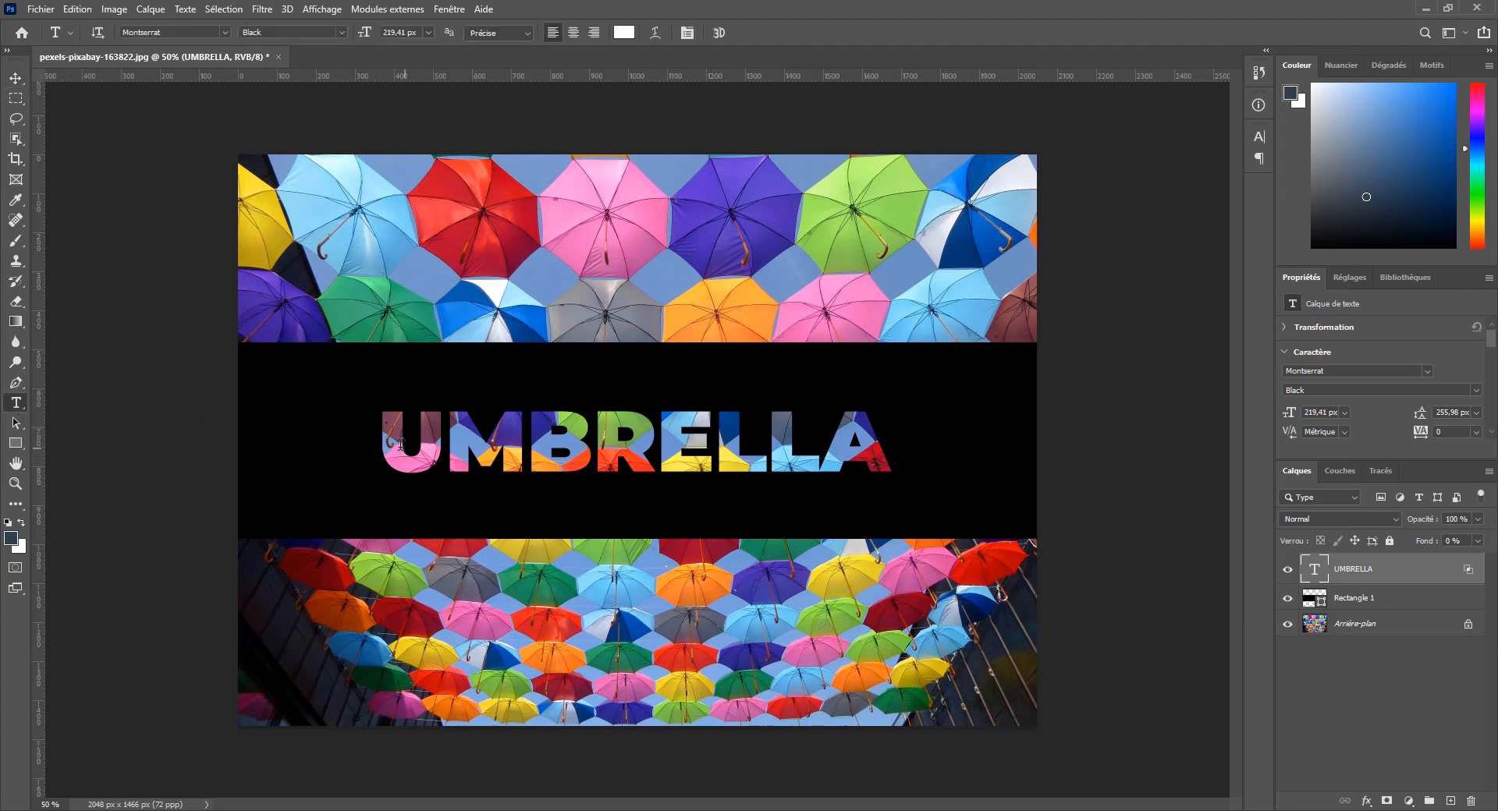
{"action": "left_click_drag", "start_coordinate": [394, 439], "coordinate": [990, 439]}
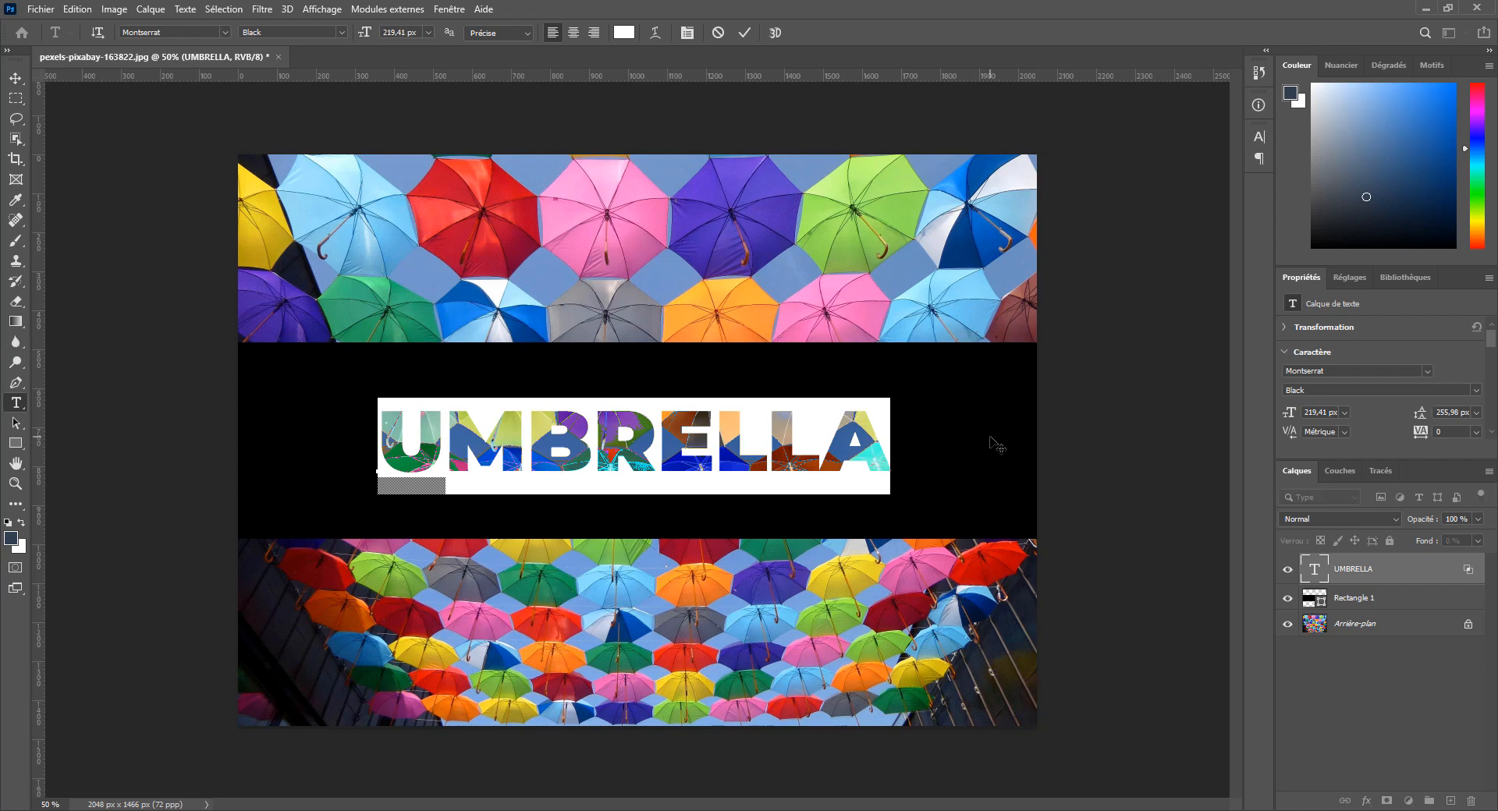
{"action": "type", "text": "PARAPLUIE"}
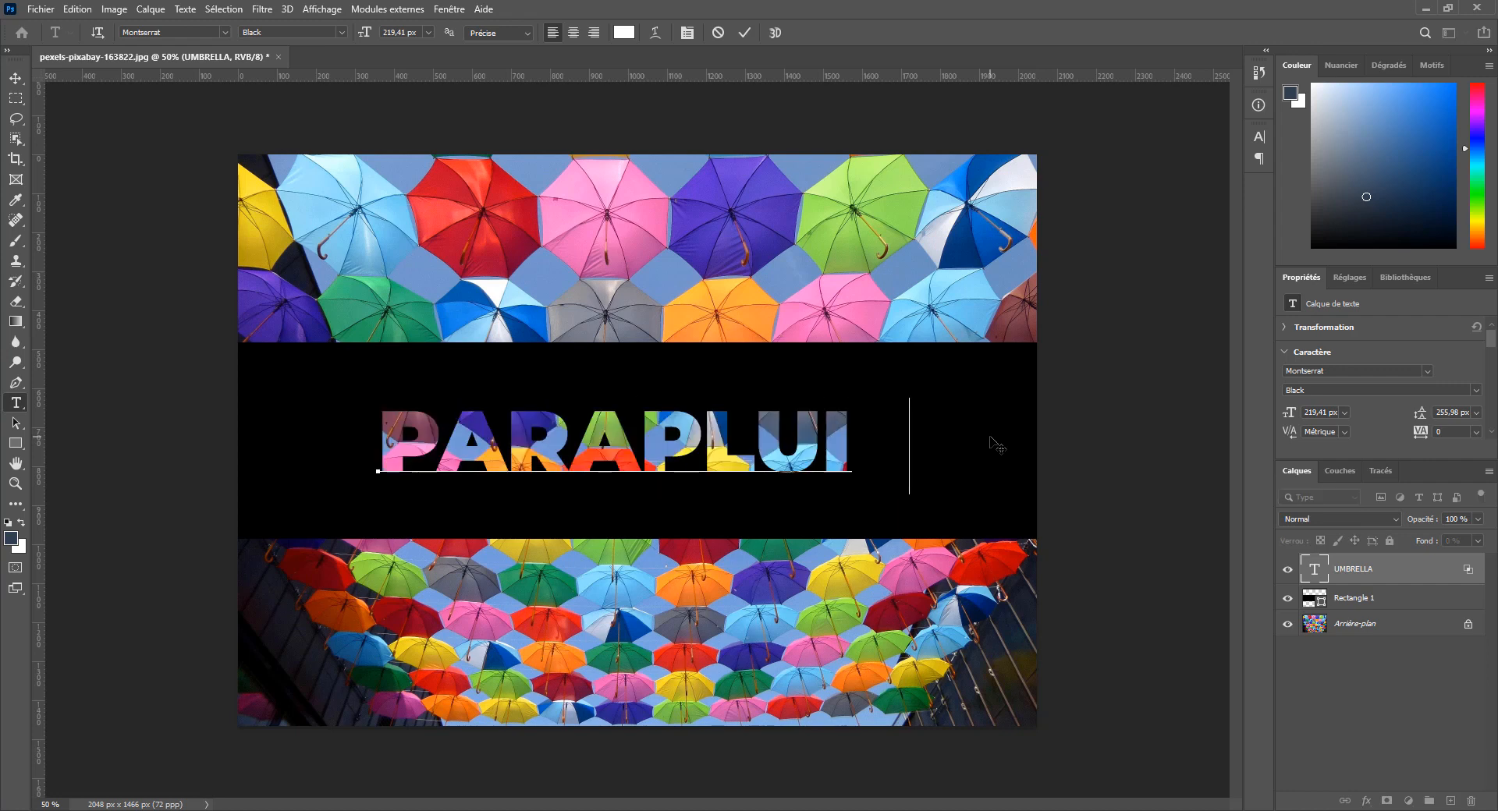
{"action": "left_click", "coordinate": [16, 78]}
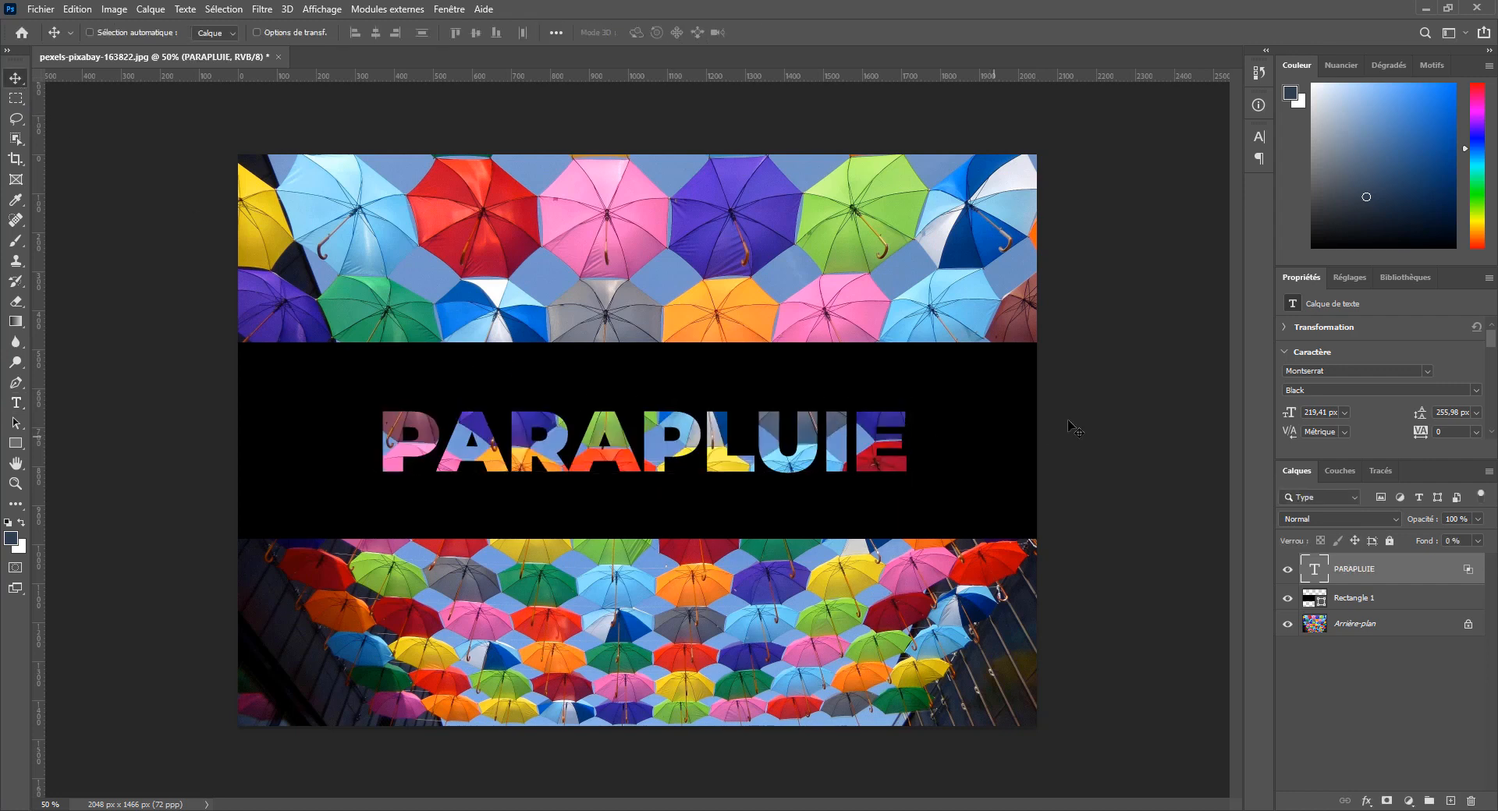